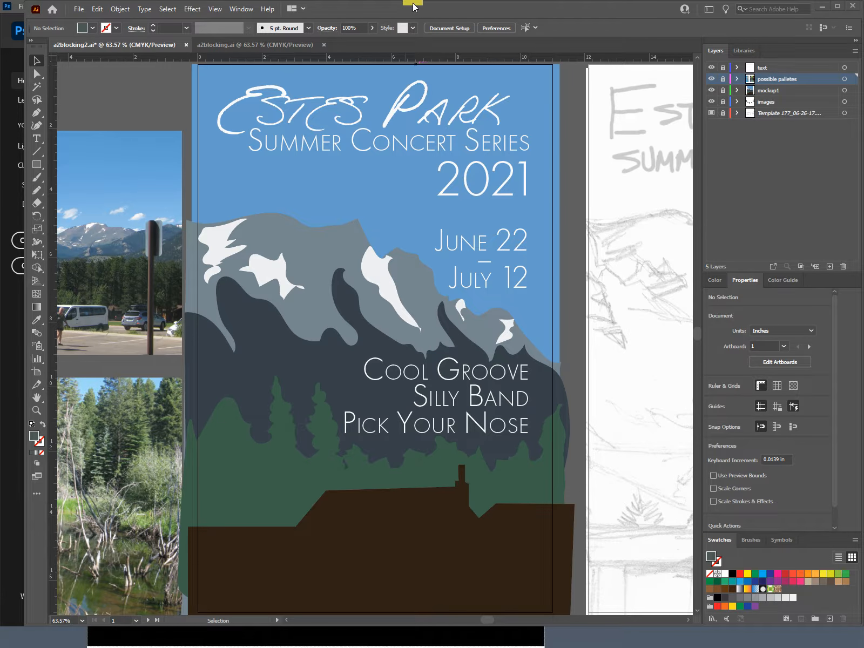
Add a new layer directly above the possible palletes layer for the second artboard's artwork
{"action": "key", "text": "ctrl+y"}
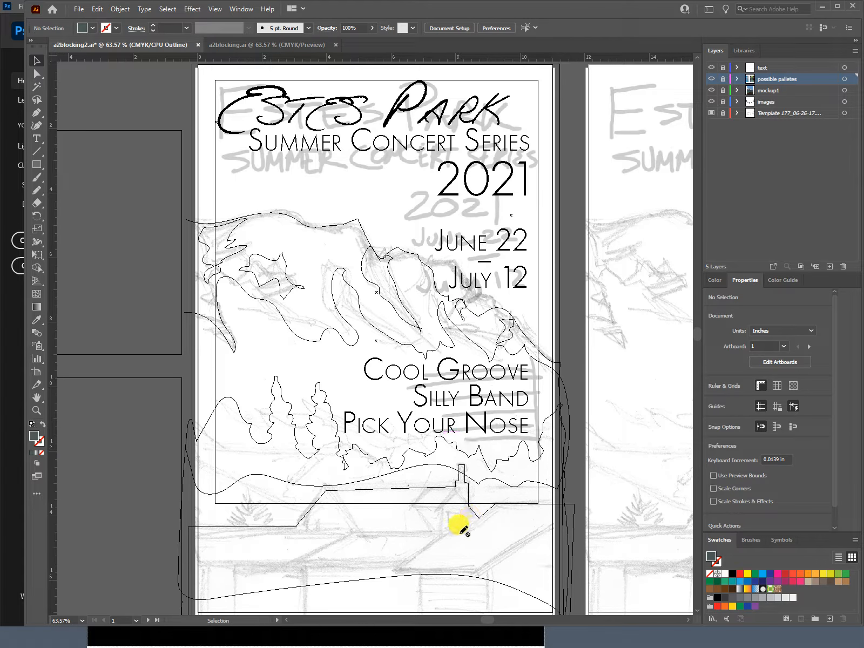
{"action": "key", "text": "ctrl+y"}
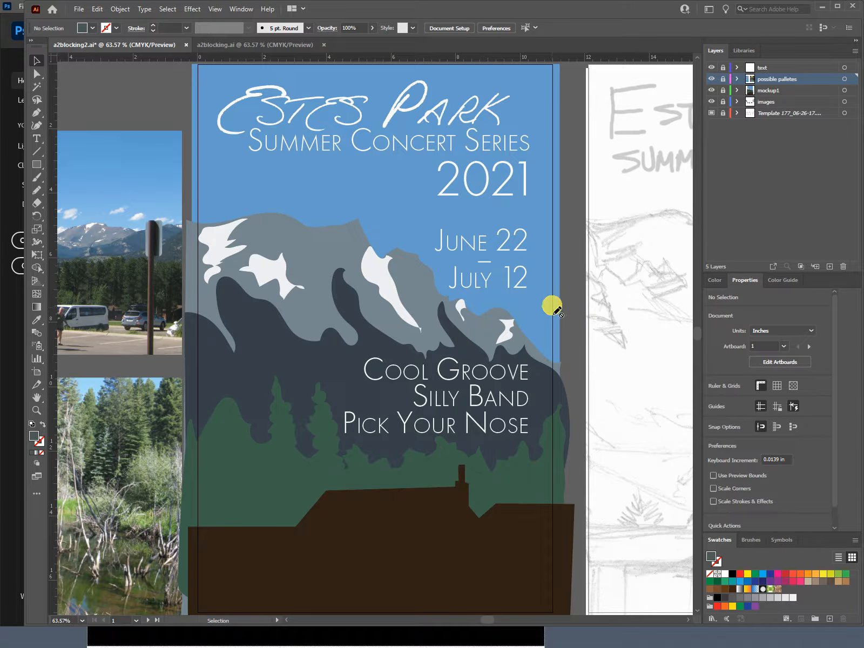
{"action": "mouse_move", "coordinate": [564, 308]}
{"action": "left_mouse_down"}
{"action": "mouse_move", "coordinate": [251, 303]}
{"action": "mouse_move", "coordinate": [284, 305]}
{"action": "left_mouse_up"}
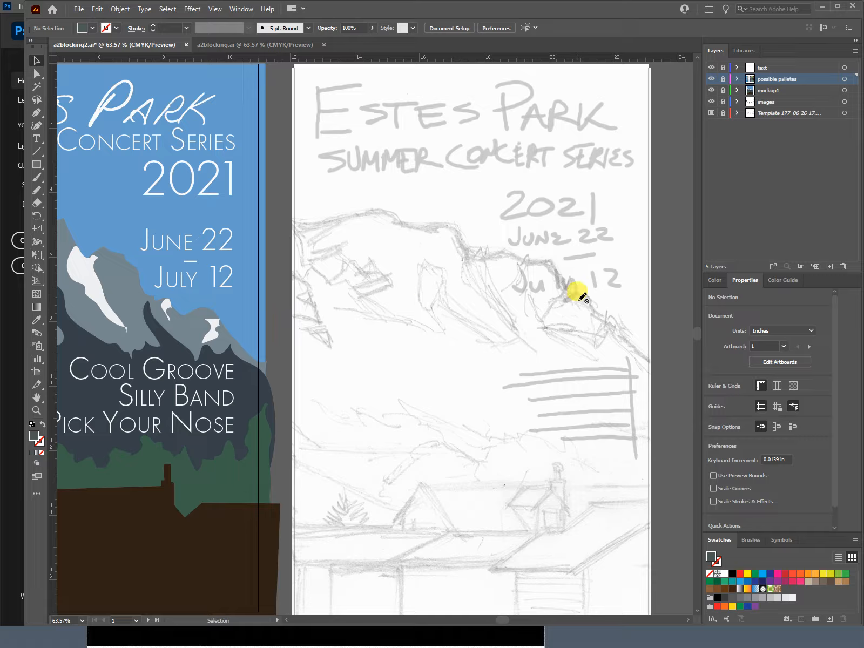
{"action": "left_click", "coordinate": [830, 266]}
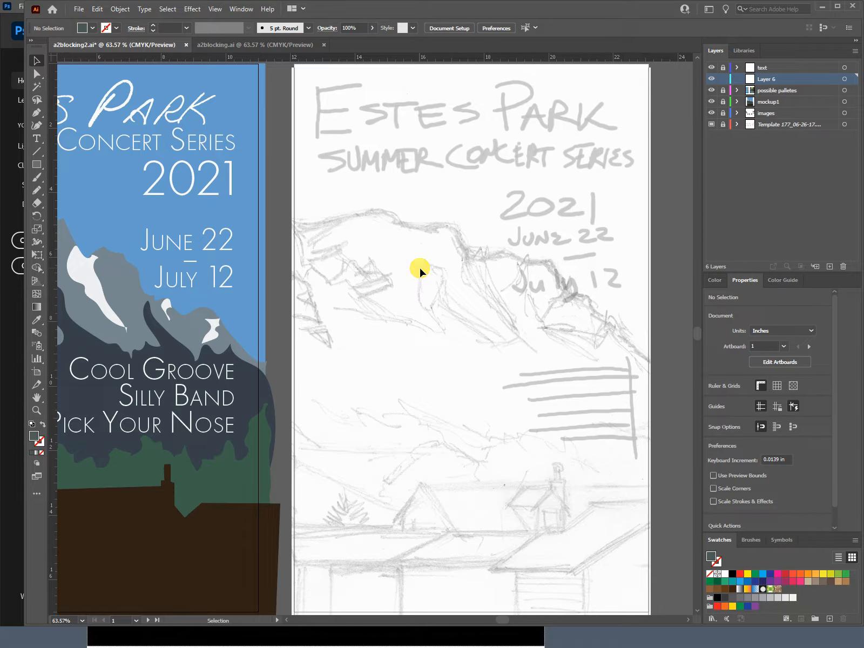
Draw a rectangle about 11.37 × 19.69 in over the second artboard and switch the view to Outline
{"action": "left_click", "coordinate": [36, 163]}
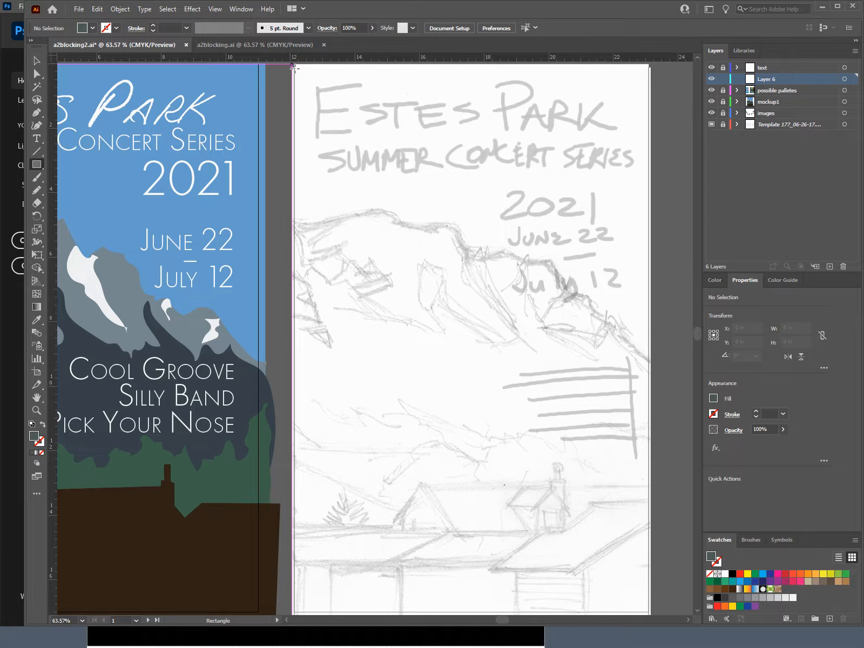
{"action": "left_click_drag", "start_coordinate": [293, 65], "coordinate": [663, 611]}
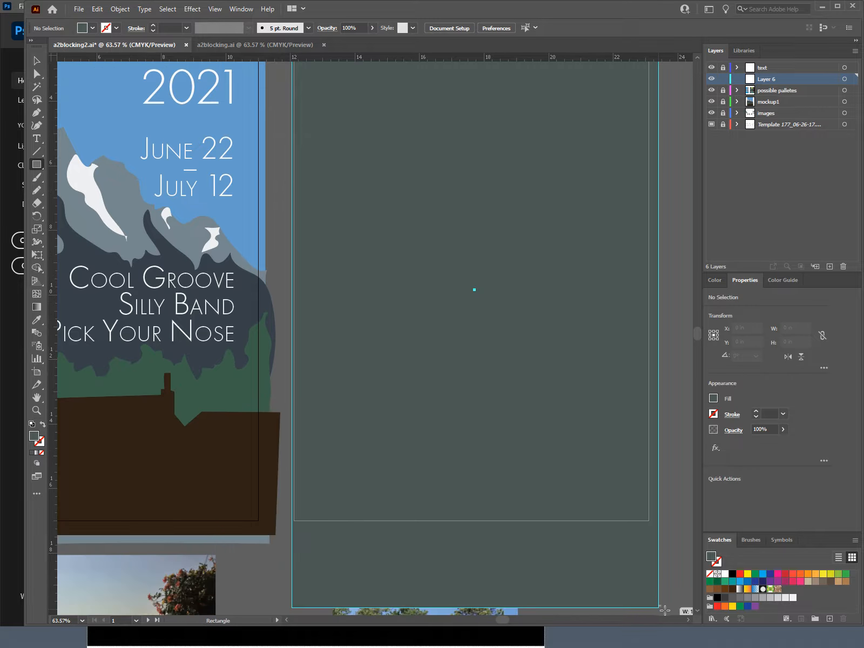
{"action": "left_click", "coordinate": [659, 600]}
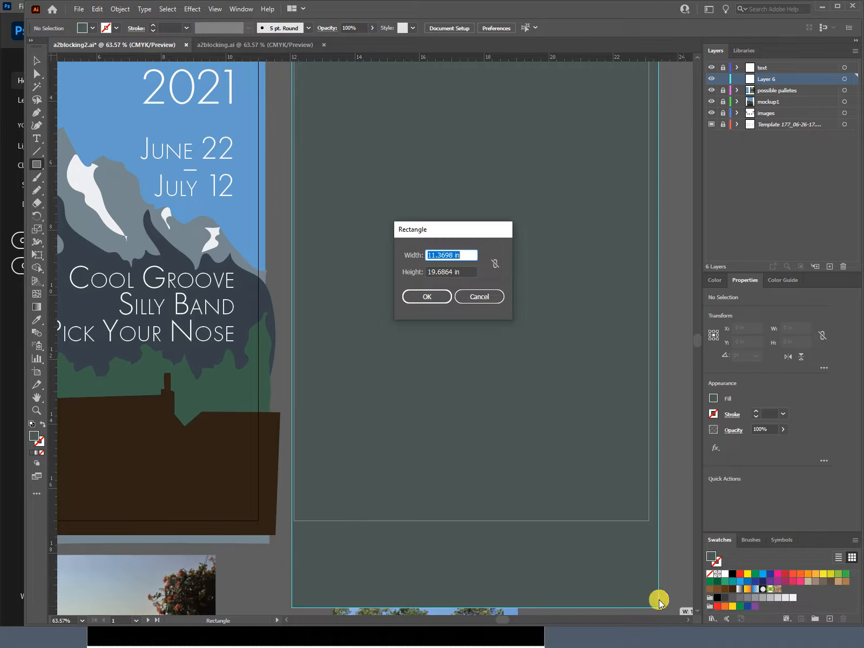
{"action": "left_click", "coordinate": [479, 296]}
{"action": "key", "text": "ctrl+y"}
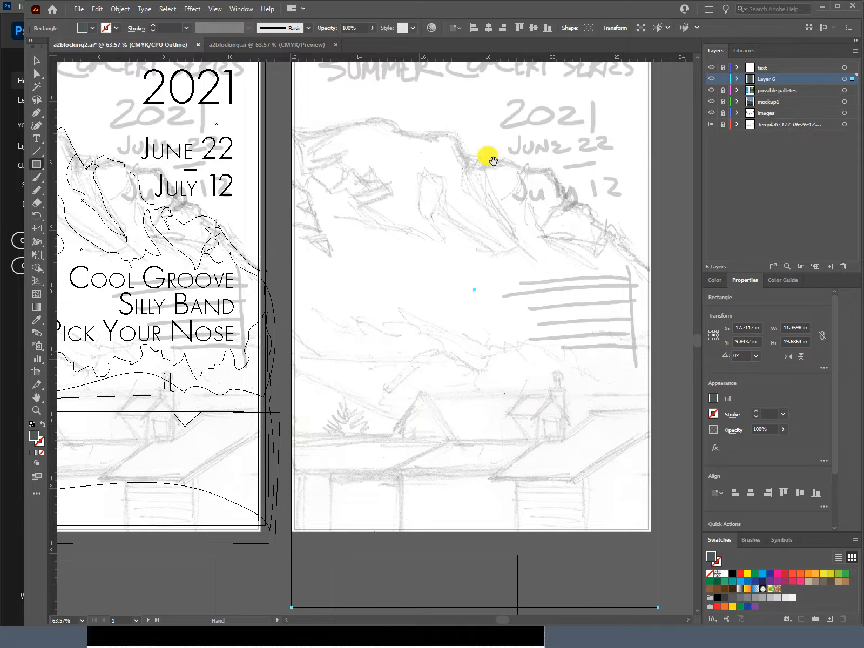
Trace the sketched mountain ridgeline with the Pencil tool and loop the path around the page's lower part, about 11.9 × 10.37 in overall
{"action": "left_click_drag", "start_coordinate": [488, 155], "coordinate": [503, 304]}
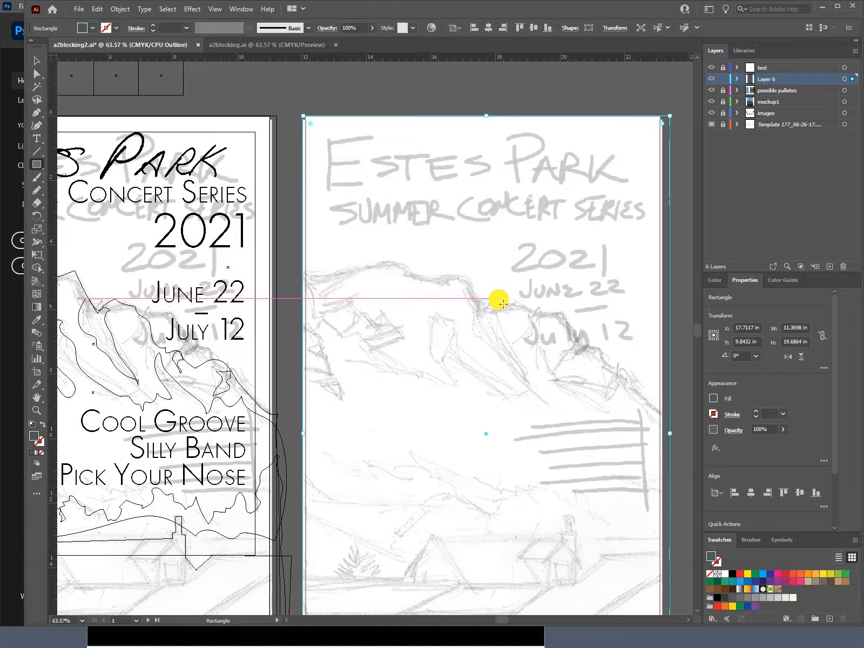
{"action": "key", "text": "p"}
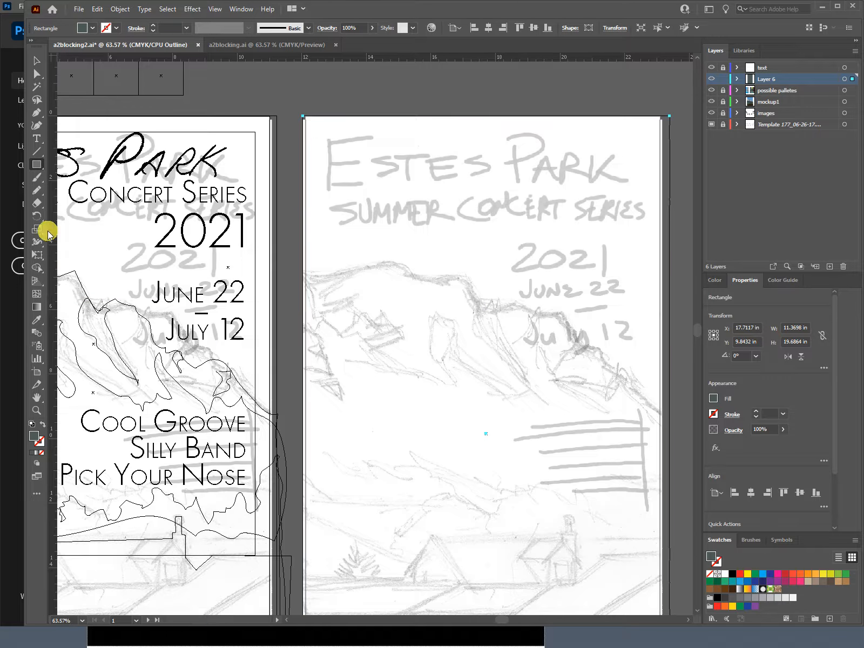
{"action": "left_click", "coordinate": [37, 194]}
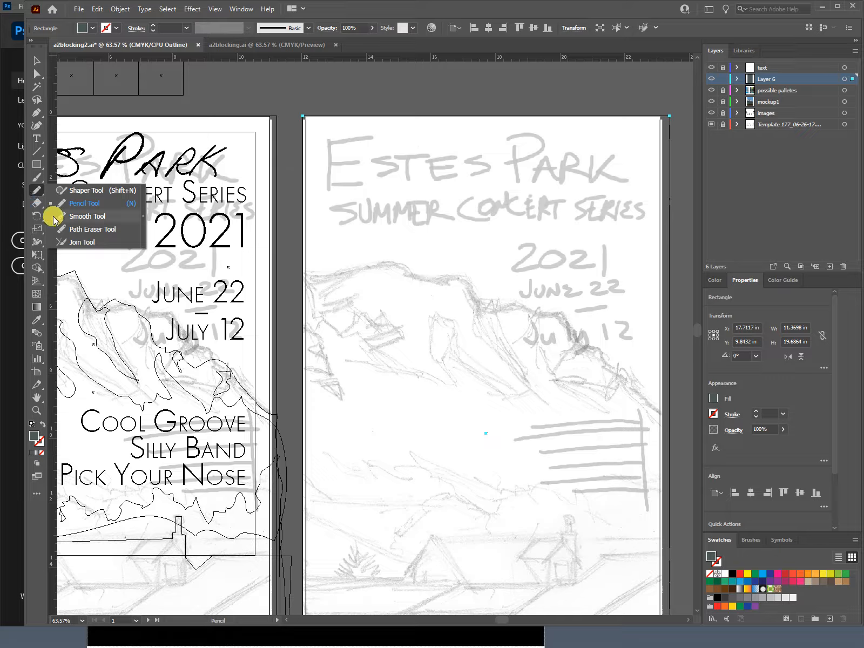
{"action": "key", "text": "v"}
{"action": "left_click", "coordinate": [317, 96]}
{"action": "key", "text": "n"}
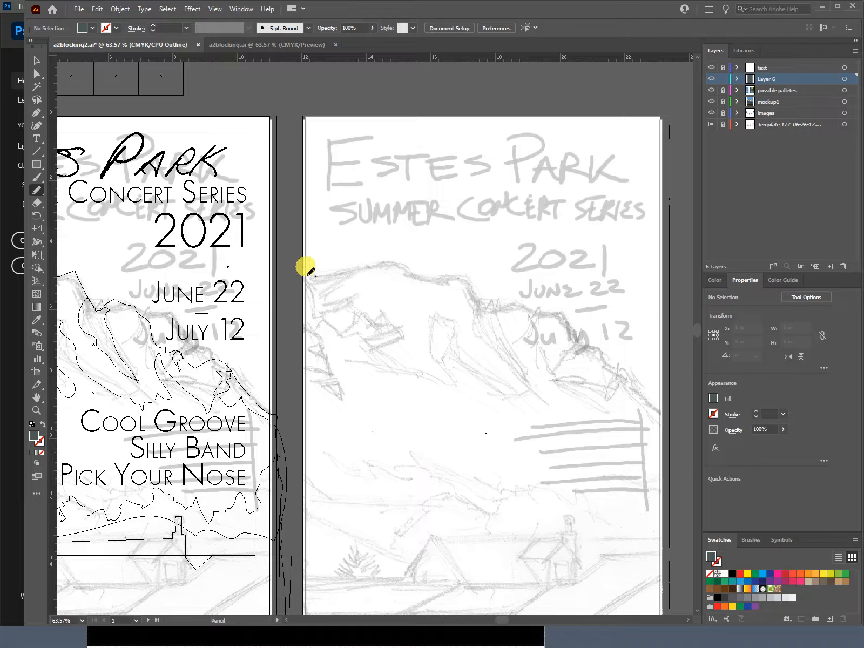
{"action": "left_click_drag", "start_coordinate": [295, 269], "coordinate": [315, 283]}
{"action": "left_click_drag", "start_coordinate": [394, 270], "coordinate": [427, 285]}
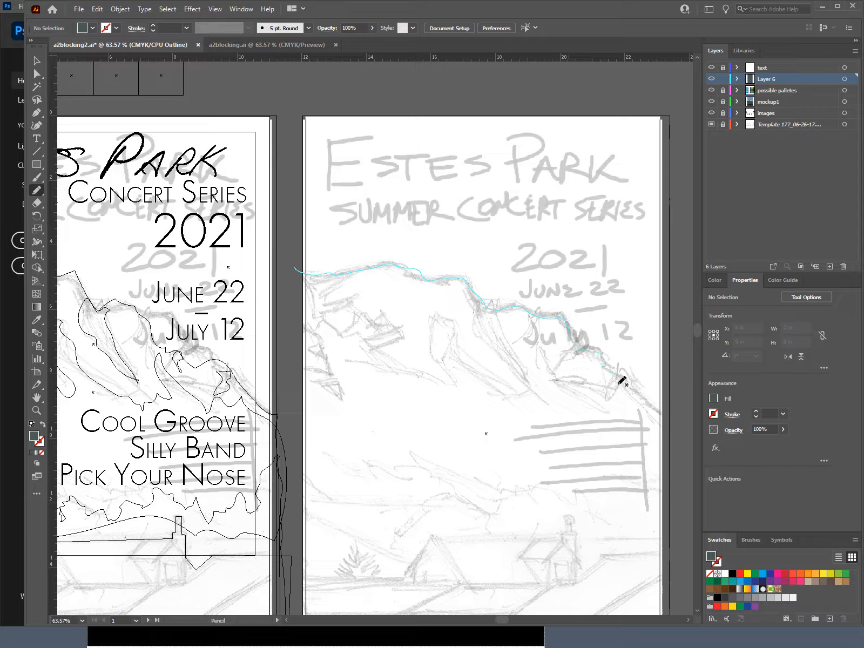
{"action": "mouse_move", "coordinate": [666, 421]}
{"action": "left_mouse_down"}
{"action": "mouse_move", "coordinate": [673, 593]}
{"action": "mouse_move", "coordinate": [318, 607]}
{"action": "mouse_move", "coordinate": [302, 595]}
{"action": "mouse_move", "coordinate": [296, 559]}
{"action": "mouse_move", "coordinate": [294, 282]}
{"action": "left_mouse_up"}
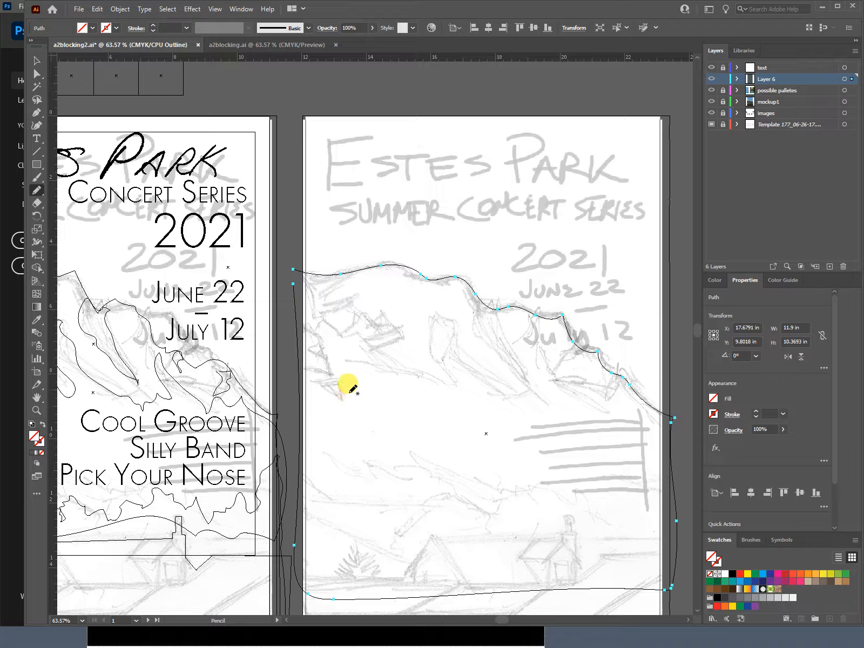
Draw the darker foothill shape with pointed peaks below the ridgeline using the Pencil tool, about 12.38 × 8.7 in, looping around the lower page
{"action": "key", "text": "v"}
{"action": "left_click", "coordinate": [293, 374]}
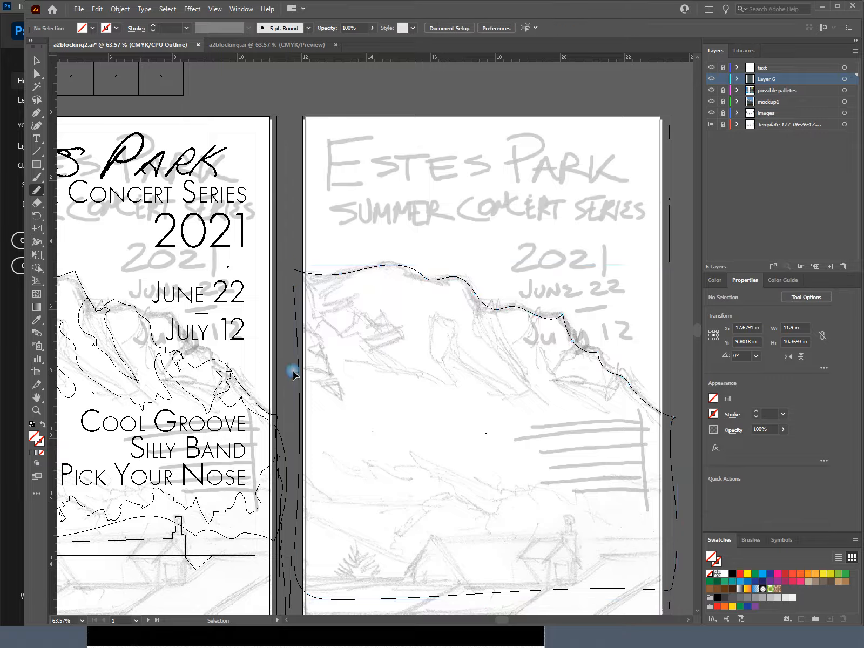
{"action": "key", "text": "n"}
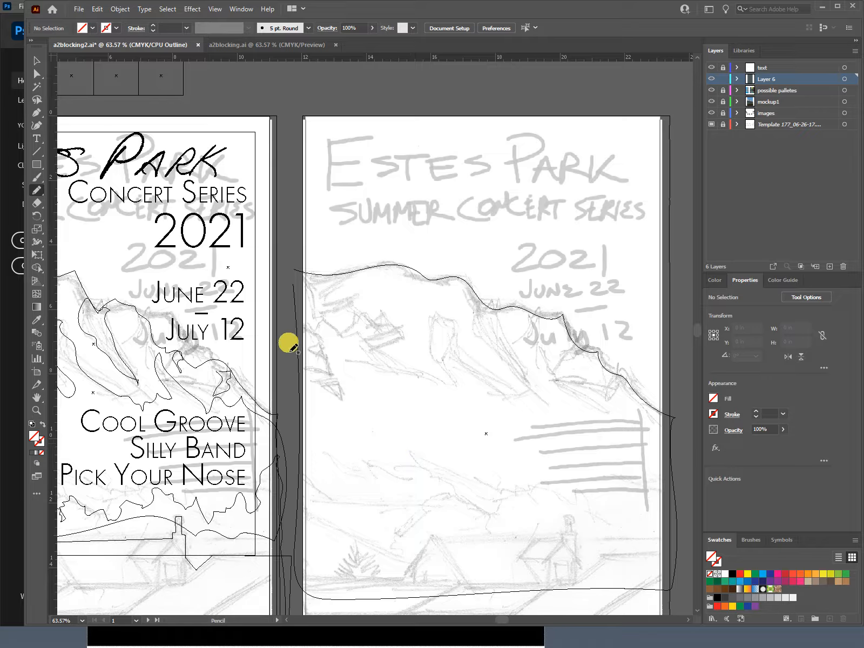
{"action": "mouse_move", "coordinate": [289, 344]}
{"action": "left_mouse_down"}
{"action": "mouse_move", "coordinate": [328, 372]}
{"action": "mouse_move", "coordinate": [321, 324]}
{"action": "mouse_move", "coordinate": [388, 372]}
{"action": "mouse_move", "coordinate": [405, 370]}
{"action": "mouse_move", "coordinate": [402, 360]}
{"action": "mouse_move", "coordinate": [465, 401]}
{"action": "mouse_move", "coordinate": [438, 367]}
{"action": "mouse_move", "coordinate": [448, 329]}
{"action": "left_mouse_up"}
{"action": "mouse_move", "coordinate": [480, 381]}
{"action": "left_mouse_down"}
{"action": "mouse_move", "coordinate": [521, 416]}
{"action": "mouse_move", "coordinate": [543, 418]}
{"action": "mouse_move", "coordinate": [528, 396]}
{"action": "mouse_move", "coordinate": [538, 355]}
{"action": "mouse_move", "coordinate": [568, 399]}
{"action": "mouse_move", "coordinate": [608, 422]}
{"action": "mouse_move", "coordinate": [636, 416]}
{"action": "mouse_move", "coordinate": [660, 444]}
{"action": "mouse_move", "coordinate": [680, 447]}
{"action": "mouse_move", "coordinate": [683, 584]}
{"action": "mouse_move", "coordinate": [634, 599]}
{"action": "mouse_move", "coordinate": [431, 609]}
{"action": "mouse_move", "coordinate": [324, 610]}
{"action": "mouse_move", "coordinate": [305, 601]}
{"action": "mouse_move", "coordinate": [291, 439]}
{"action": "mouse_move", "coordinate": [296, 352]}
{"action": "left_mouse_up"}
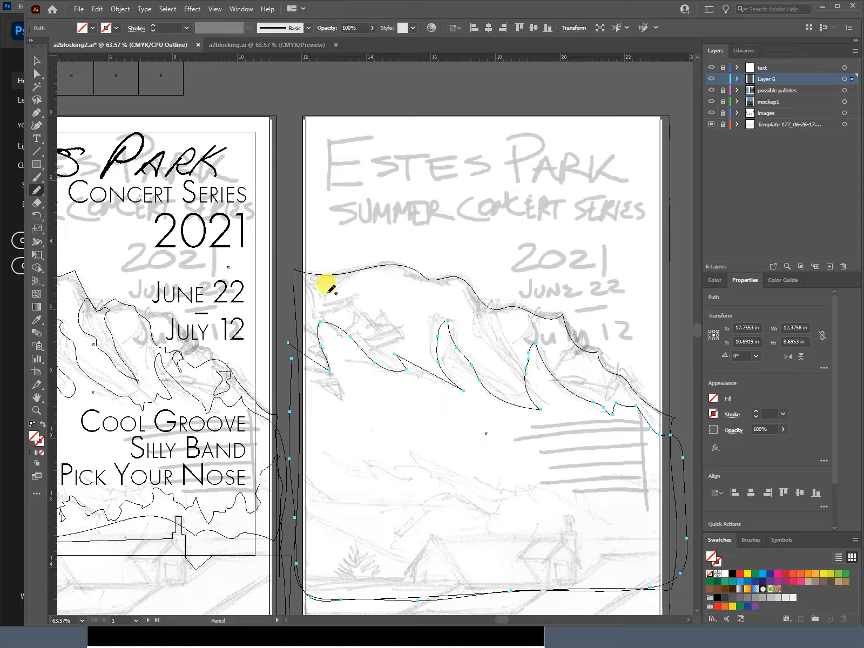
Draw a jagged snow patch on the mountain's left end with the Pencil tool, redraw its lower edge into extra points, and deselect it
{"action": "left_click_drag", "start_coordinate": [350, 283], "coordinate": [328, 303]}
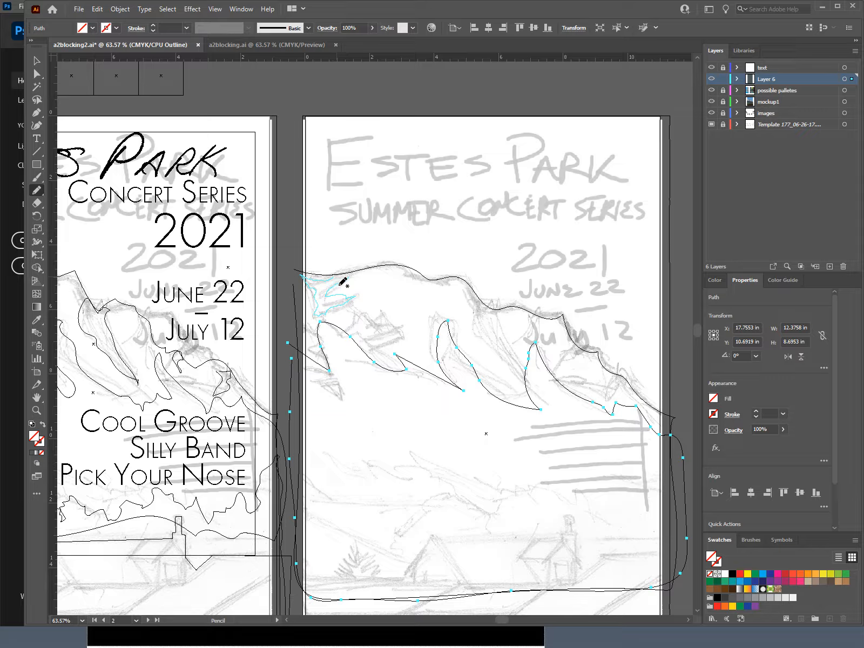
{"action": "left_click_drag", "start_coordinate": [349, 280], "coordinate": [353, 295]}
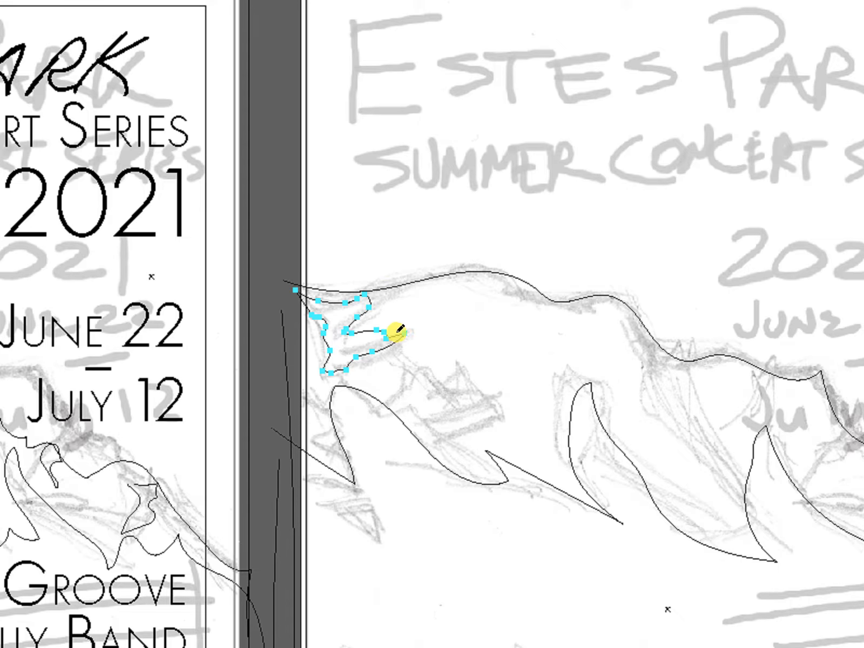
{"action": "left_click_drag", "start_coordinate": [397, 332], "coordinate": [406, 333]}
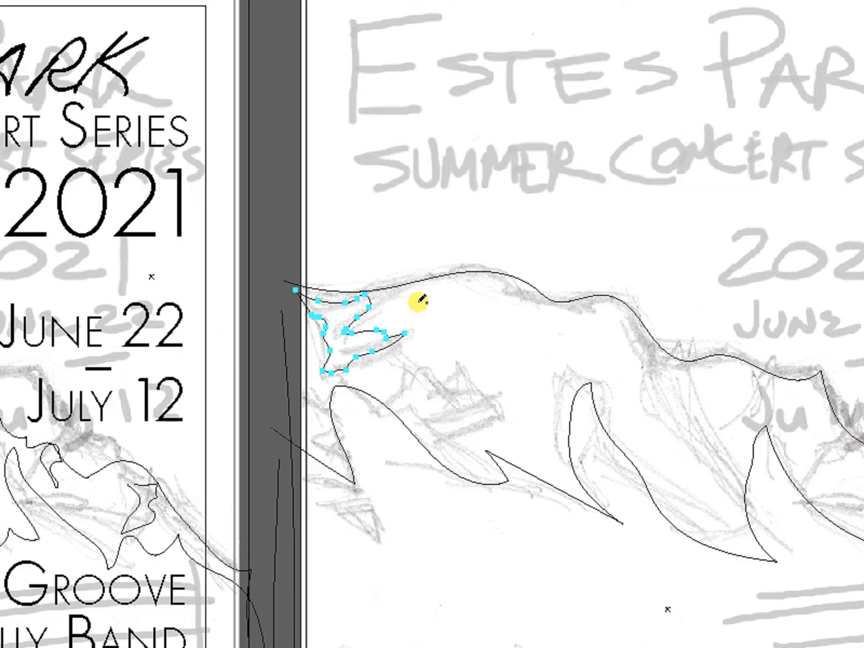
{"action": "left_click", "coordinate": [404, 326]}
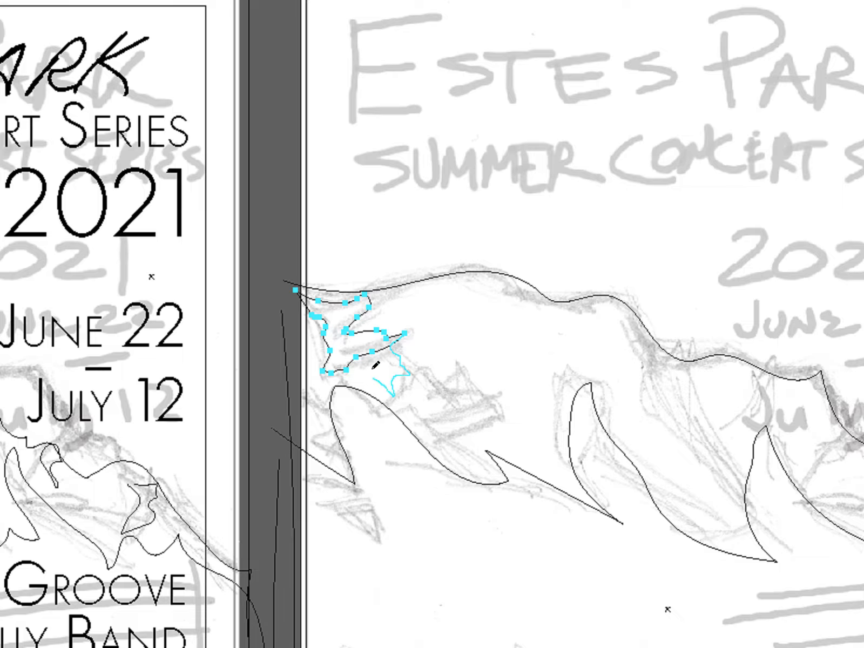
{"action": "left_click_drag", "start_coordinate": [338, 361], "coordinate": [338, 360]}
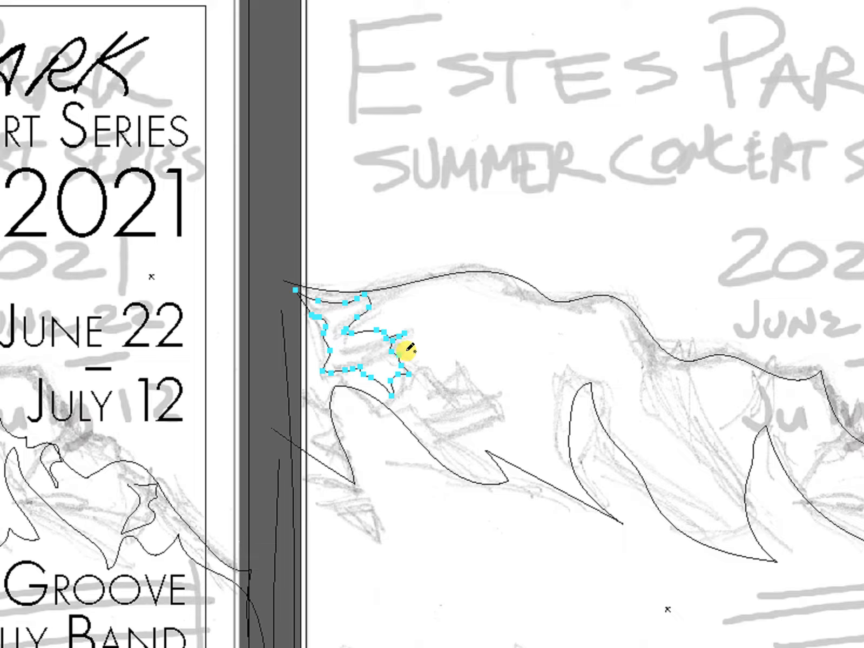
{"action": "key", "text": "v"}
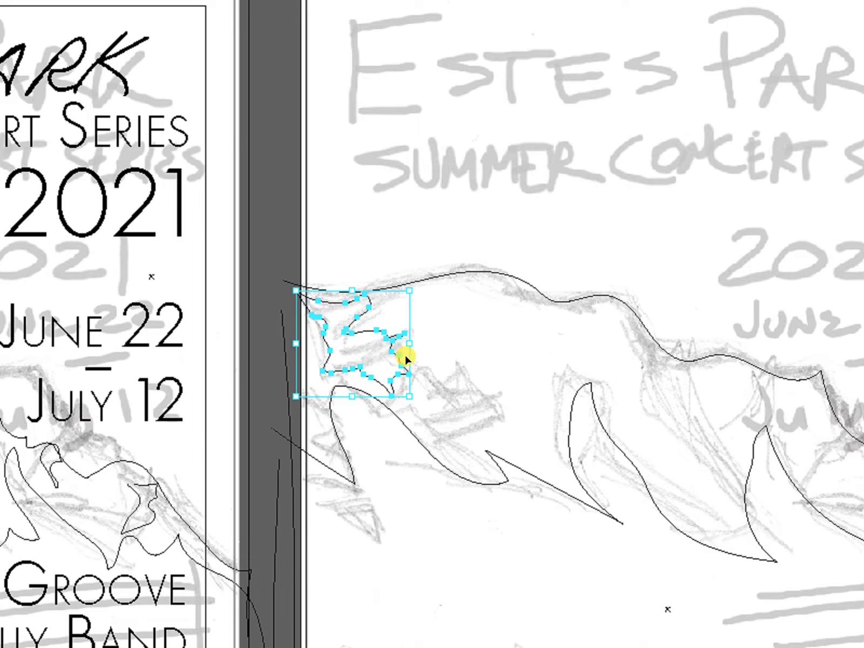
{"action": "left_click", "coordinate": [436, 349]}
{"action": "key", "text": "p"}
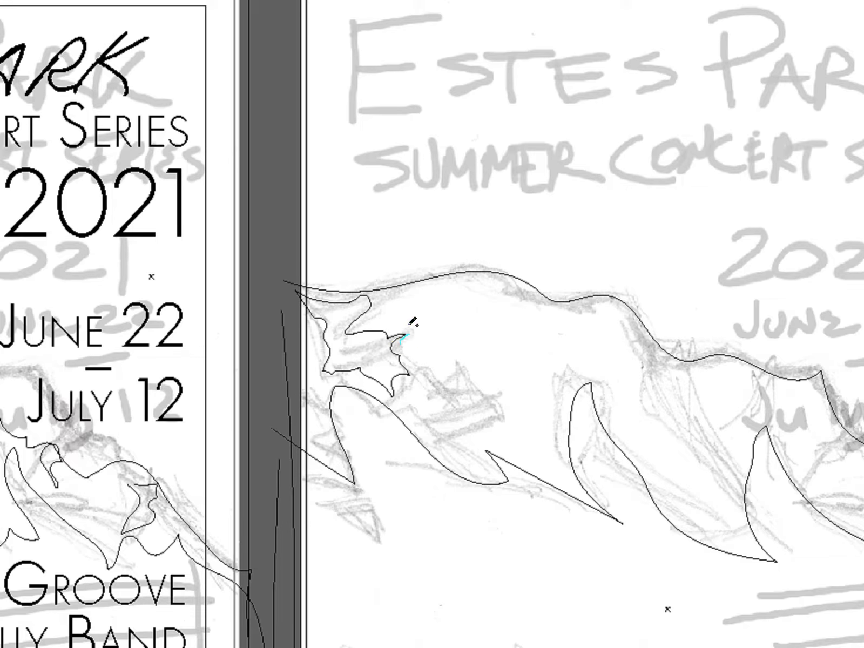
{"action": "mouse_move", "coordinate": [475, 300]}
{"action": "left_mouse_down"}
{"action": "mouse_move", "coordinate": [430, 328]}
{"action": "mouse_move", "coordinate": [406, 329]}
{"action": "left_mouse_up"}
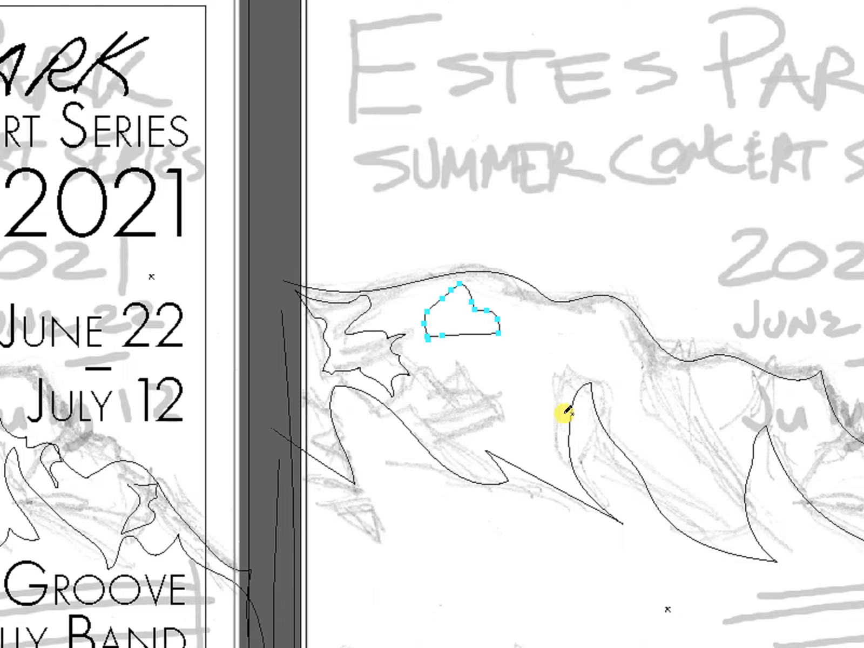
{"action": "key", "text": "v"}
{"action": "key", "text": "Delete"}
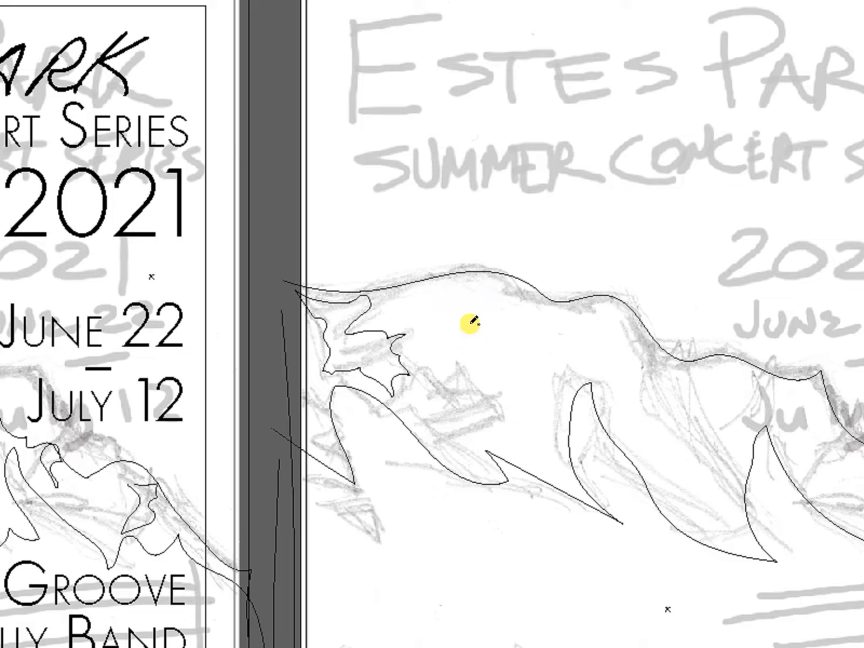
Set the Pencil tool's fidelity one notch from Accurate and its distance for editing selected paths to 3 pixels
{"action": "key", "text": "n"}
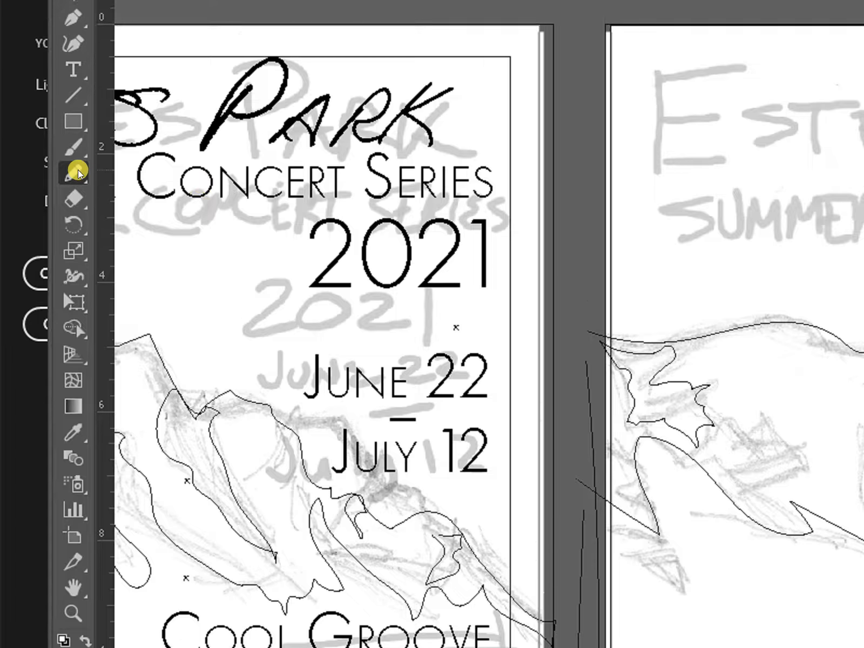
{"action": "double_click", "coordinate": [83, 175]}
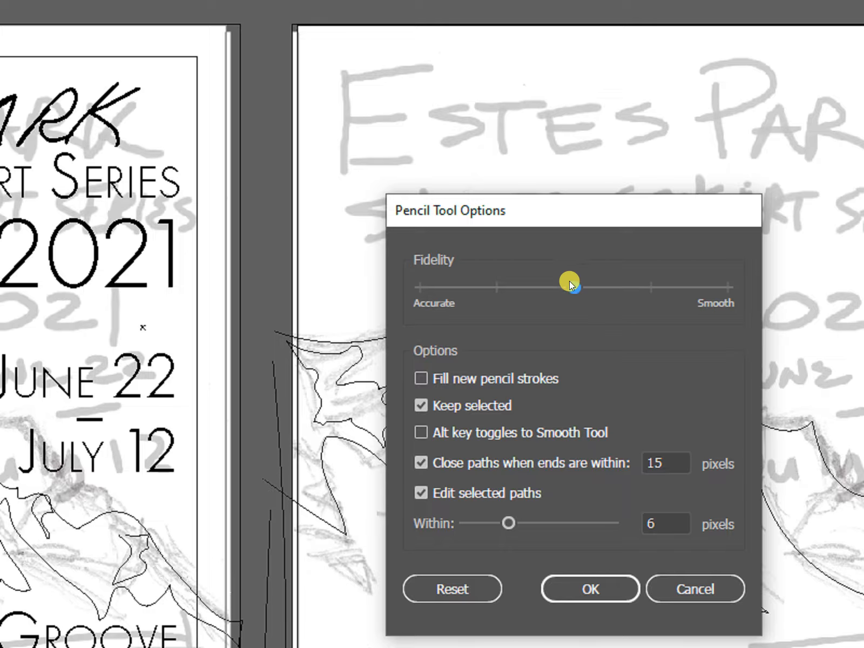
{"action": "left_click_drag", "start_coordinate": [575, 288], "coordinate": [500, 297]}
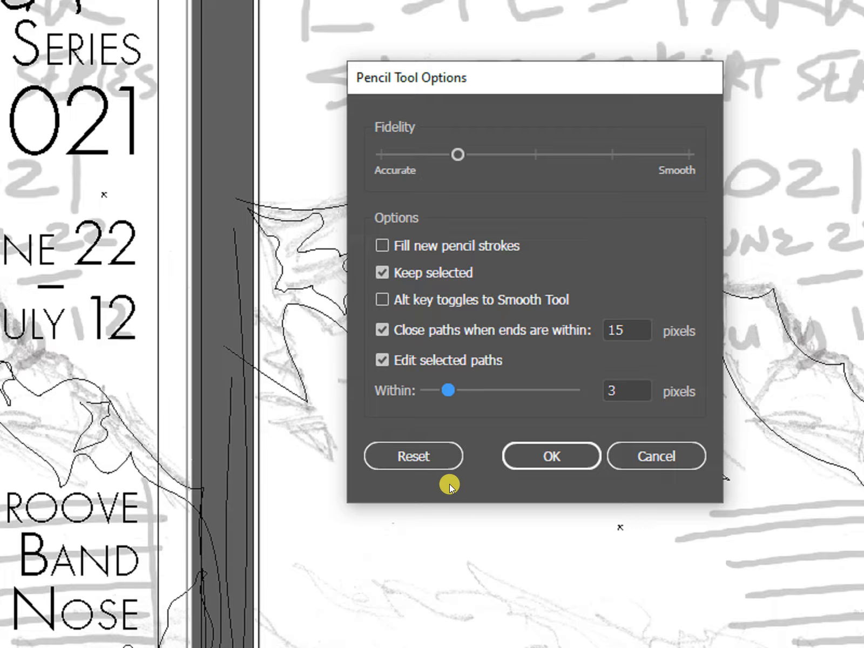
{"action": "left_click", "coordinate": [542, 456]}
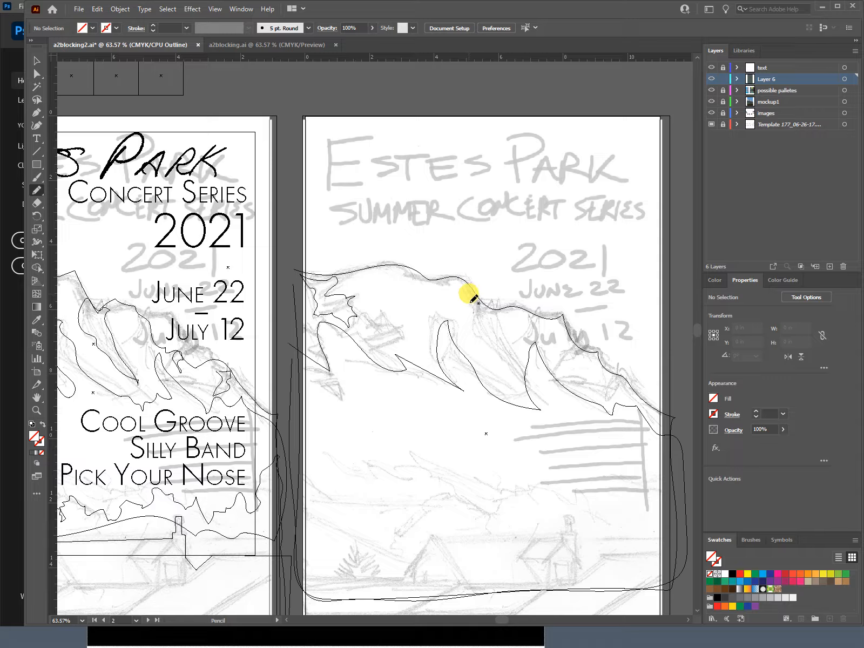
Draw two jagged snow patches below the mountain's right-hand ridge with the Pencil tool, about 1.57 × 2.73 in and 1.24 × 1.56 in
{"action": "left_click_drag", "start_coordinate": [473, 299], "coordinate": [474, 309]}
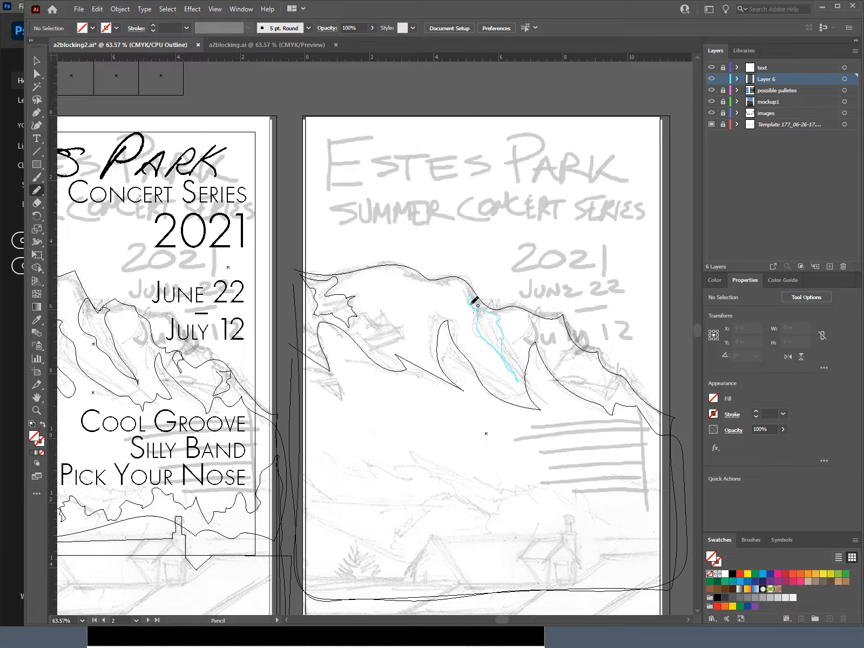
{"action": "left_click_drag", "start_coordinate": [471, 304], "coordinate": [469, 297]}
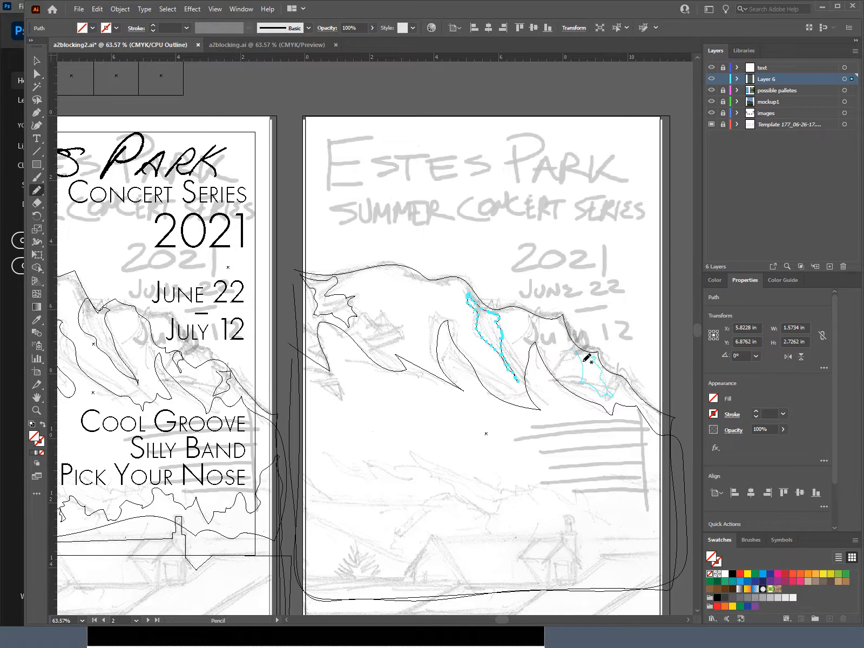
{"action": "left_click_drag", "start_coordinate": [581, 354], "coordinate": [574, 349]}
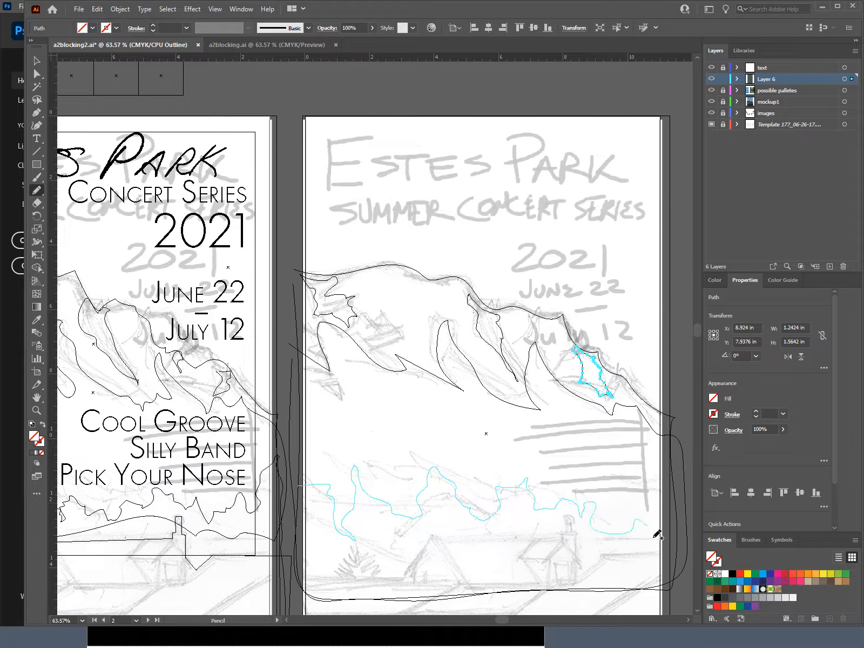
Draw the uneven treeline across the page above the cabins and loop it around below them, about 12.1 × 4.51 in
{"action": "left_click_drag", "start_coordinate": [660, 532], "coordinate": [304, 353]}
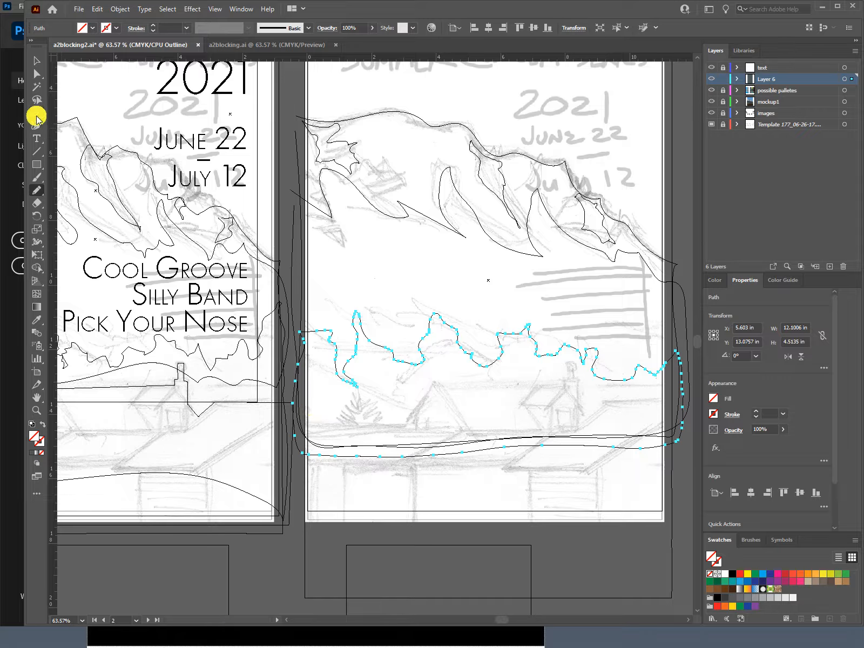
Start a cabin silhouette with the Pen tool, tracing the low roof from the page's left edge, up the slope and along the main ridge to the chimney
{"action": "left_click", "coordinate": [36, 113]}
{"action": "left_click", "coordinate": [305, 430]}
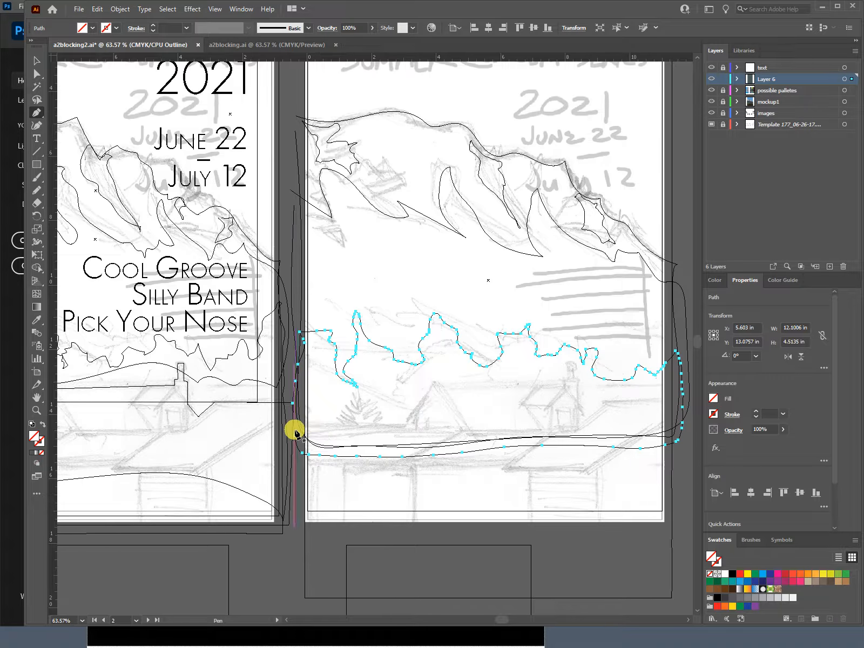
{"action": "left_click", "coordinate": [299, 484], "text": "ctrl"}
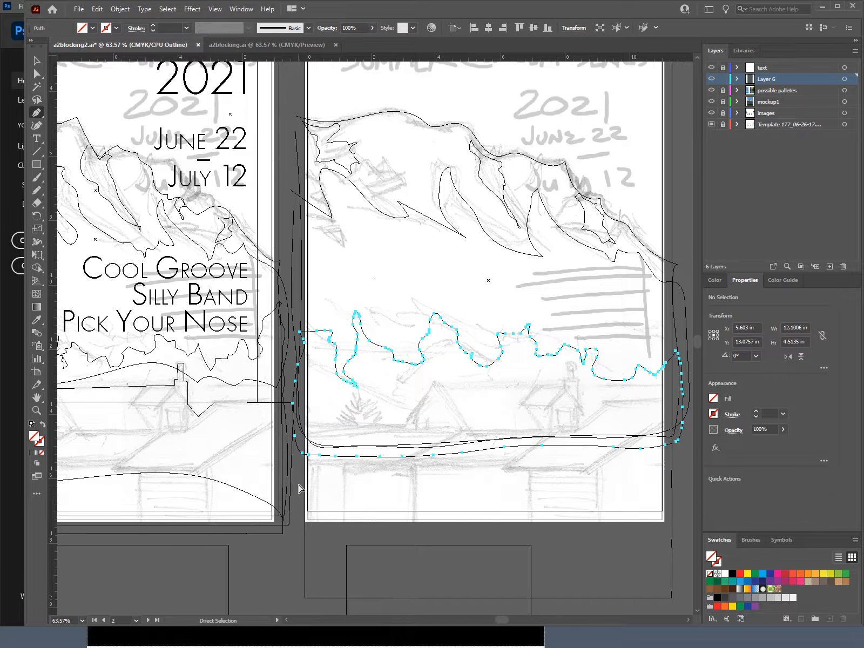
{"action": "left_click", "coordinate": [313, 433]}
{"action": "left_click", "coordinate": [402, 430]}
{"action": "left_click", "coordinate": [434, 384]}
{"action": "left_click", "coordinate": [564, 385]}
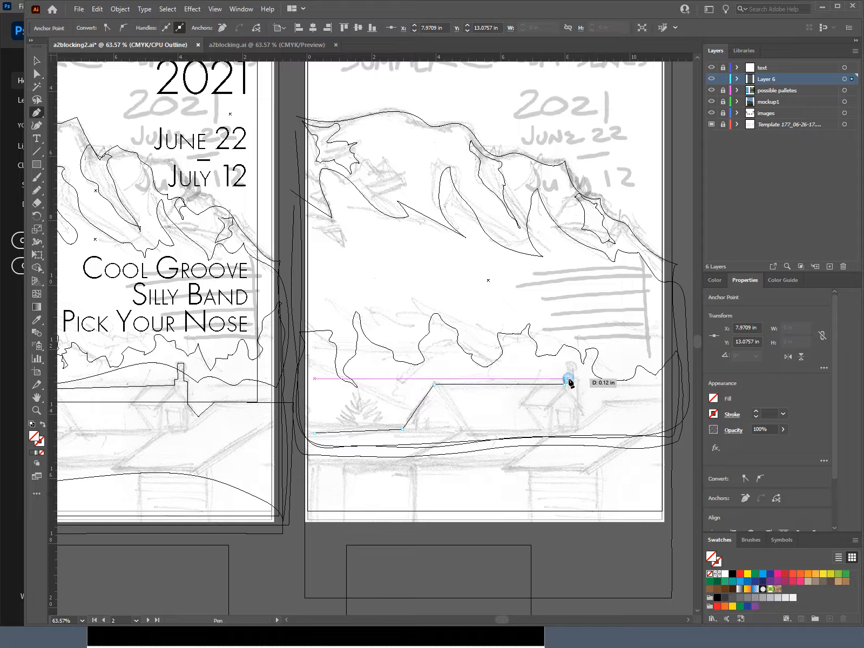
Continue the silhouette around the chimney, tracing its stepped base, cap and far side down to the roof behind it
{"action": "left_click", "coordinate": [565, 372]}
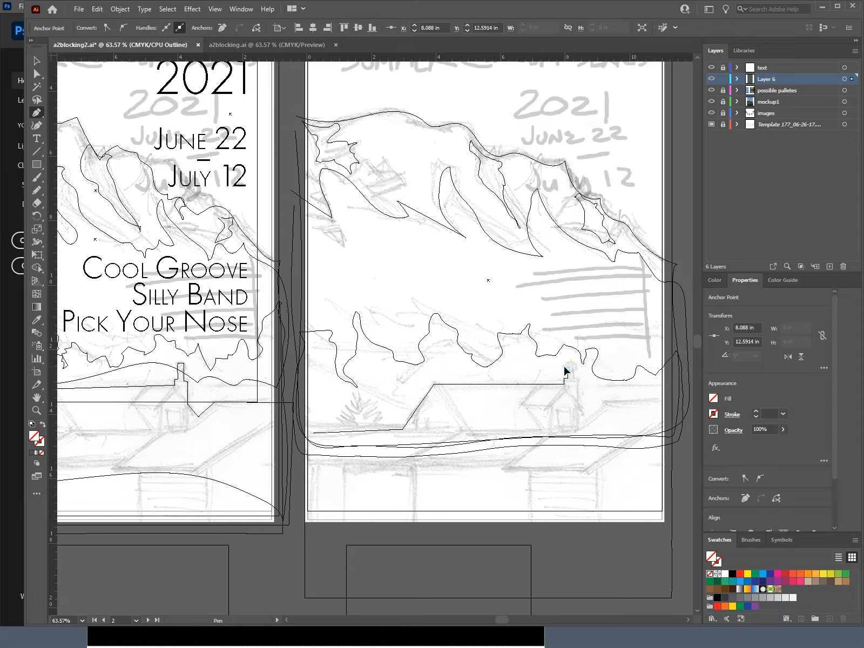
{"action": "left_click", "coordinate": [572, 370]}
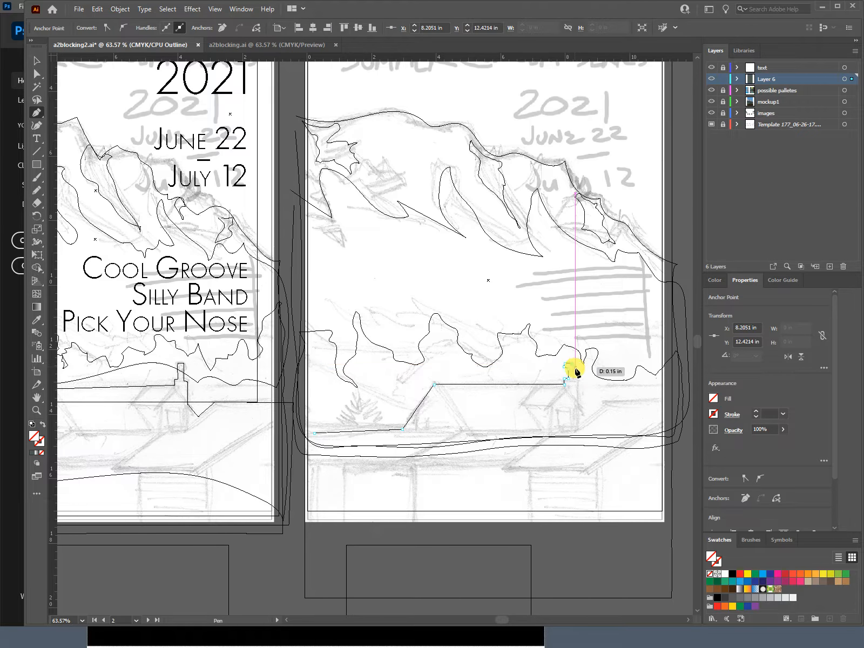
{"action": "left_click", "coordinate": [571, 379]}
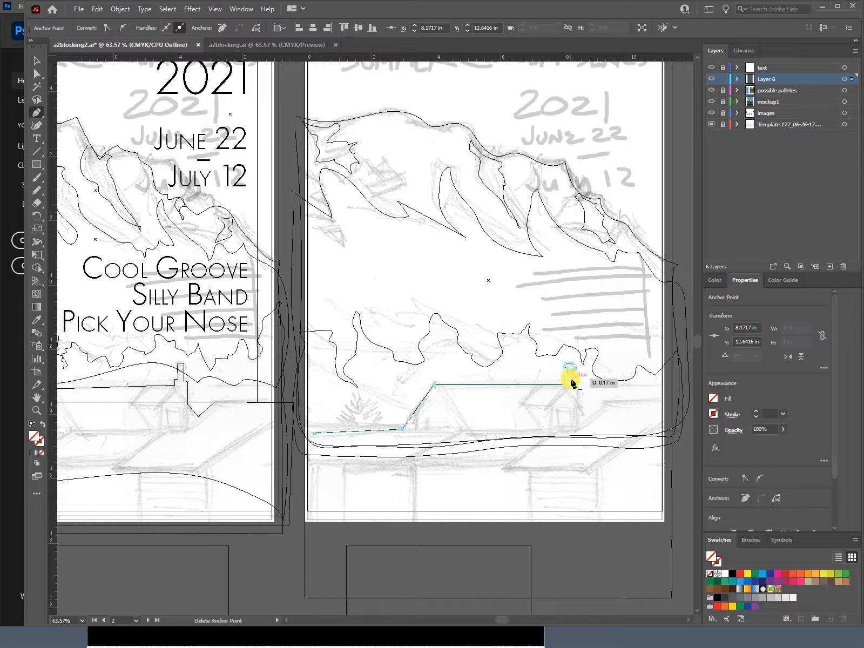
{"action": "left_click", "coordinate": [572, 379]}
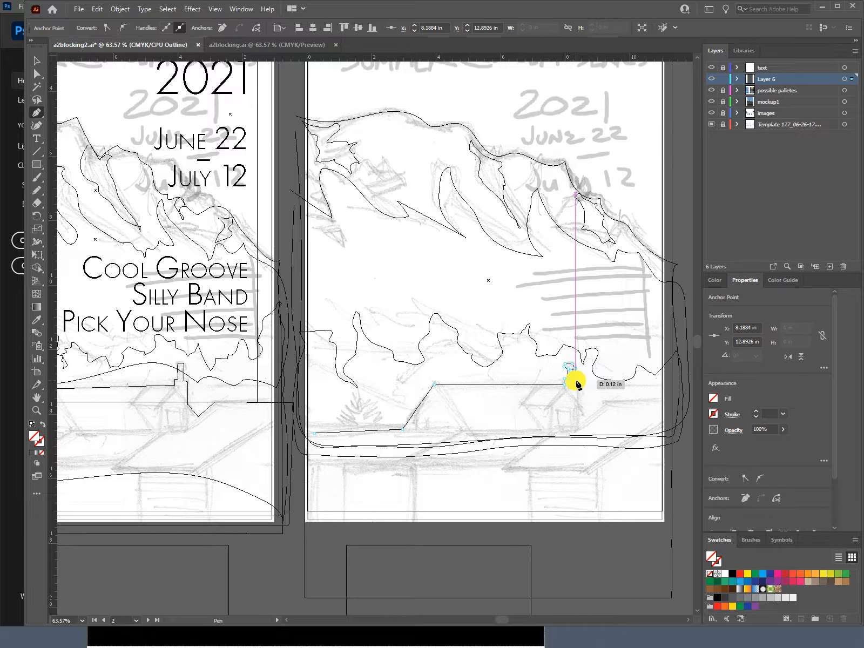
{"action": "left_click", "coordinate": [577, 381]}
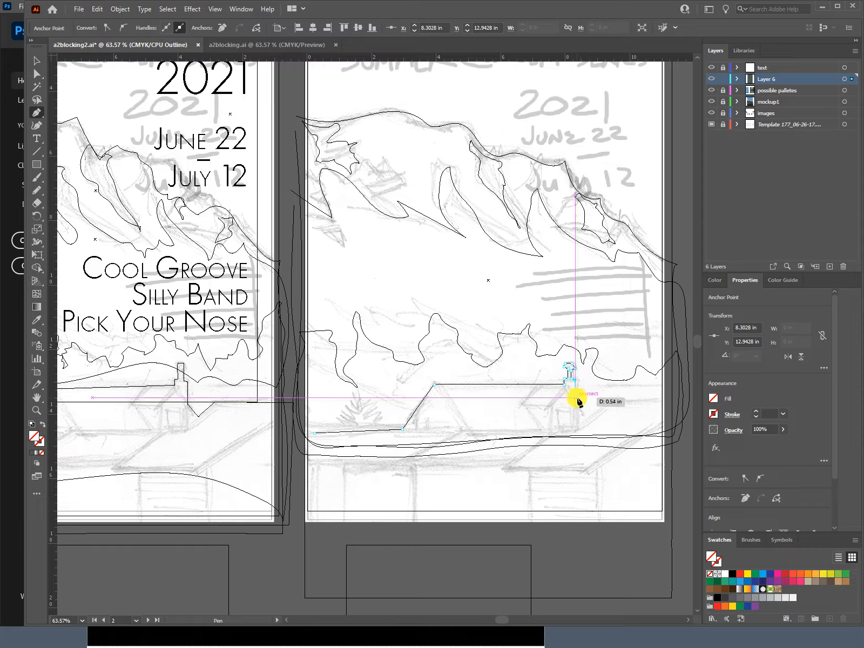
{"action": "left_click", "coordinate": [575, 398]}
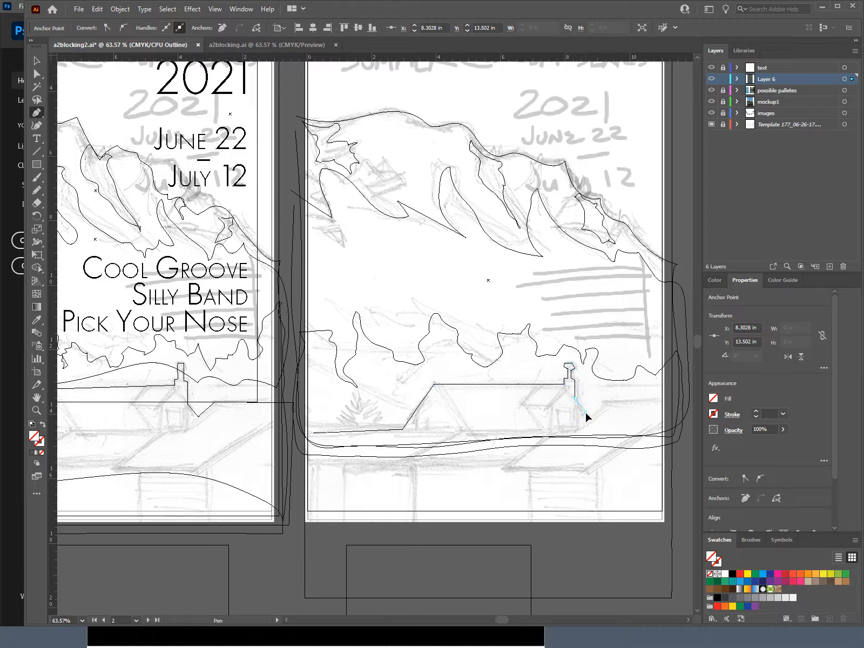
Trace the small eave notch below the chimney, then the neighbouring cabin's slope and flat ridge past the page's right edge
{"action": "left_click", "coordinate": [585, 412]}
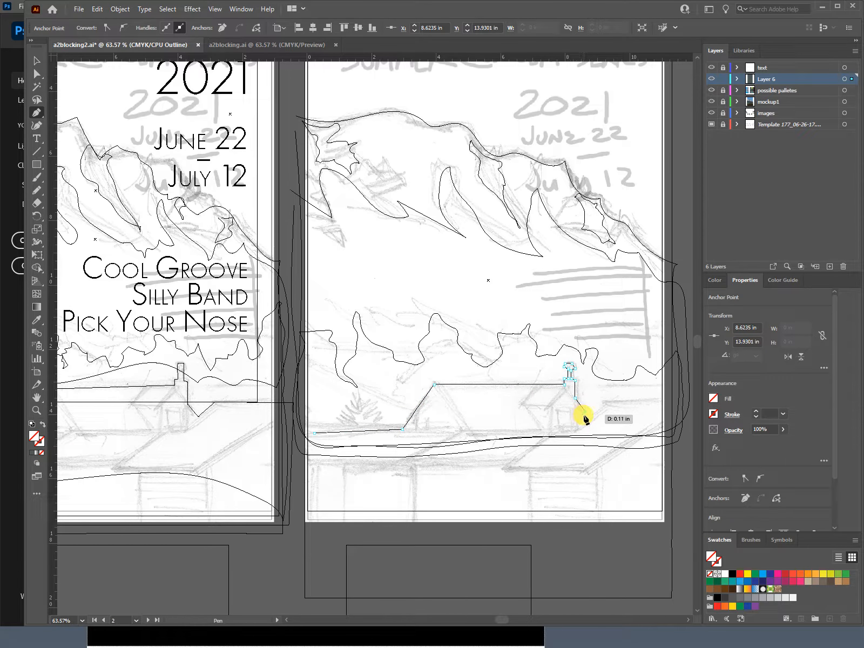
{"action": "left_click", "coordinate": [582, 414]}
{"action": "left_click", "coordinate": [579, 415]}
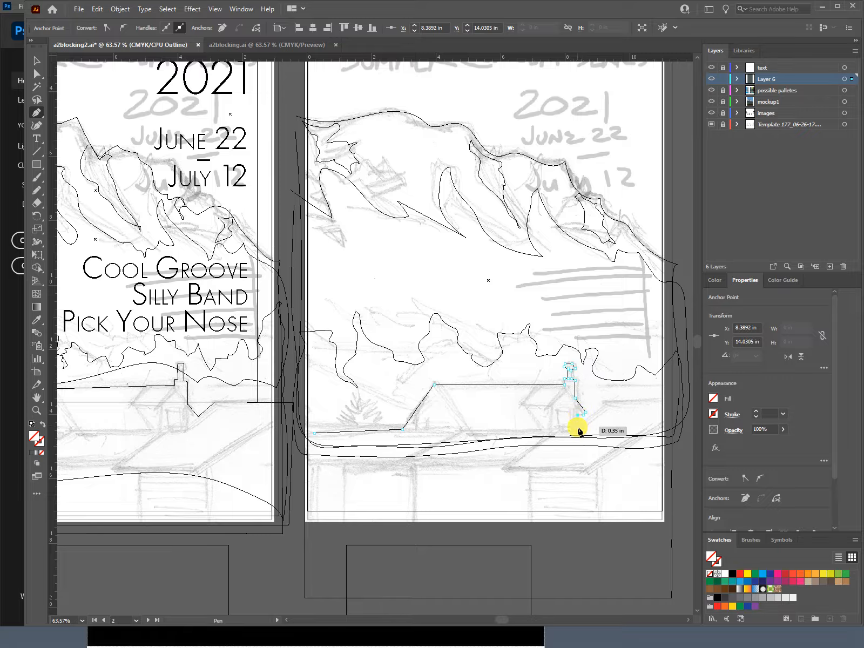
{"action": "left_click", "coordinate": [579, 430]}
{"action": "left_click", "coordinate": [602, 404]}
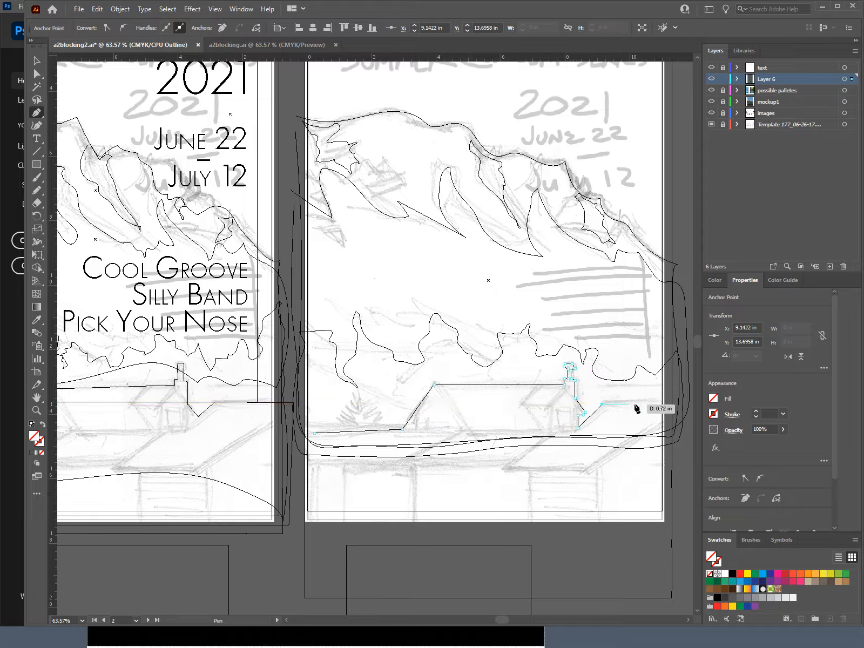
{"action": "left_click", "coordinate": [666, 403]}
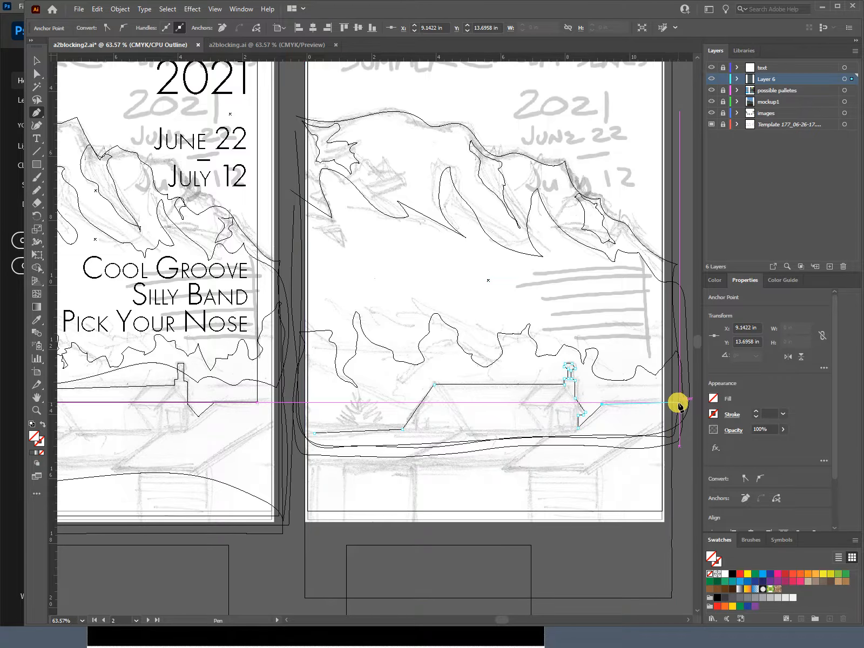
{"action": "left_click", "coordinate": [675, 403]}
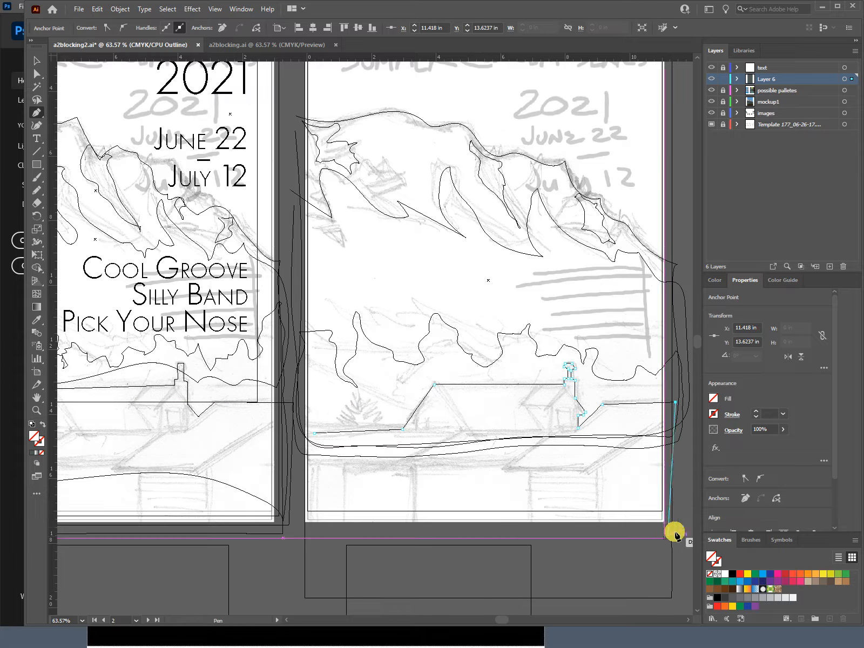
Close the cabin silhouette around the bottom of the page, extend its starting corner to the page's left edge, and deselect it
{"action": "left_click", "coordinate": [679, 537]}
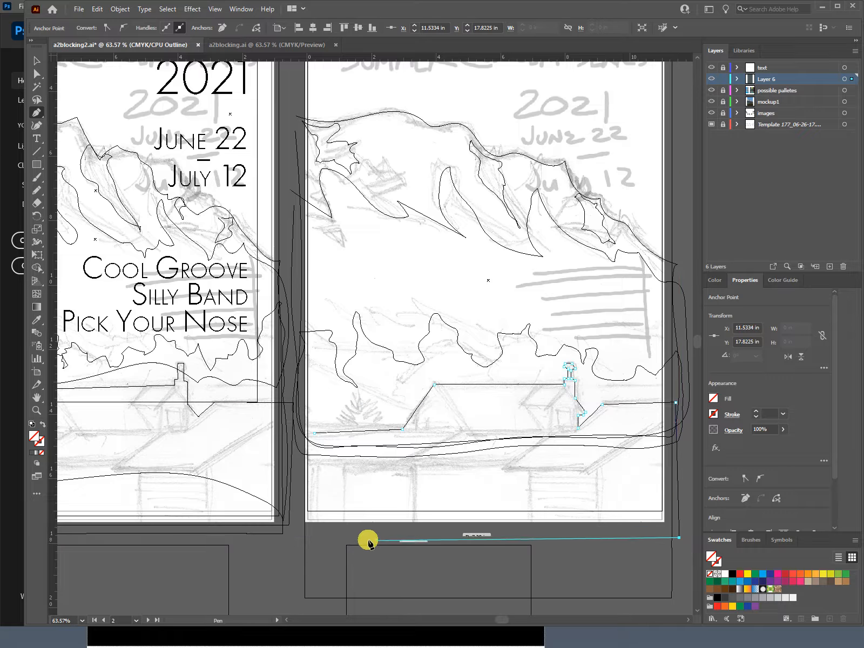
{"action": "left_click", "coordinate": [308, 538]}
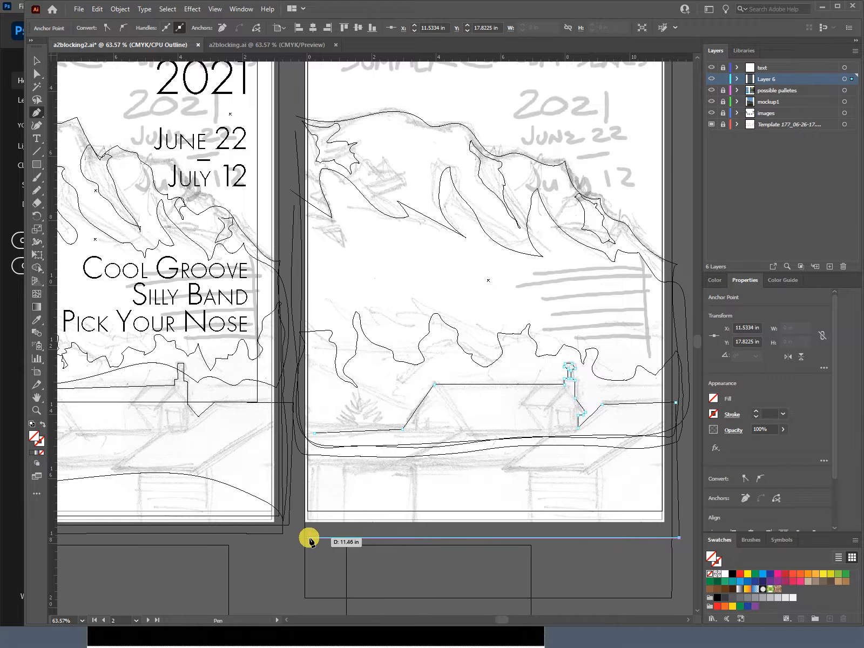
{"action": "left_click", "coordinate": [299, 491]}
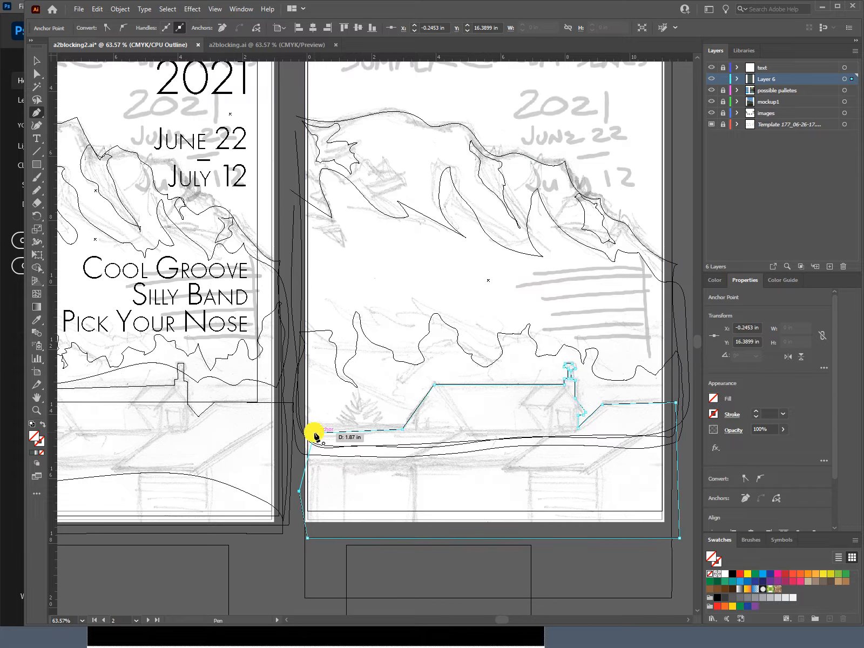
{"action": "left_click", "coordinate": [315, 434]}
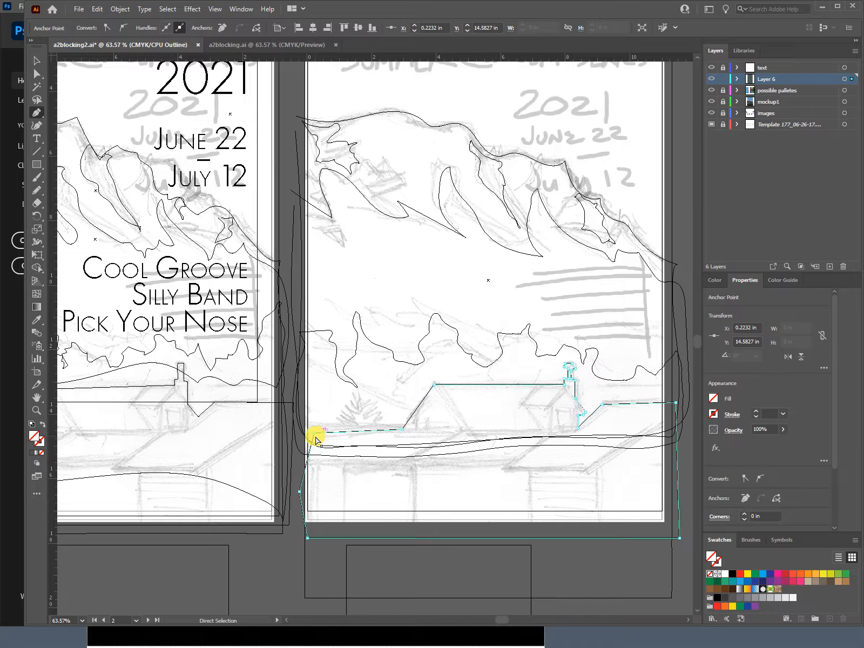
{"action": "left_click_drag", "start_coordinate": [315, 435], "coordinate": [306, 435]}
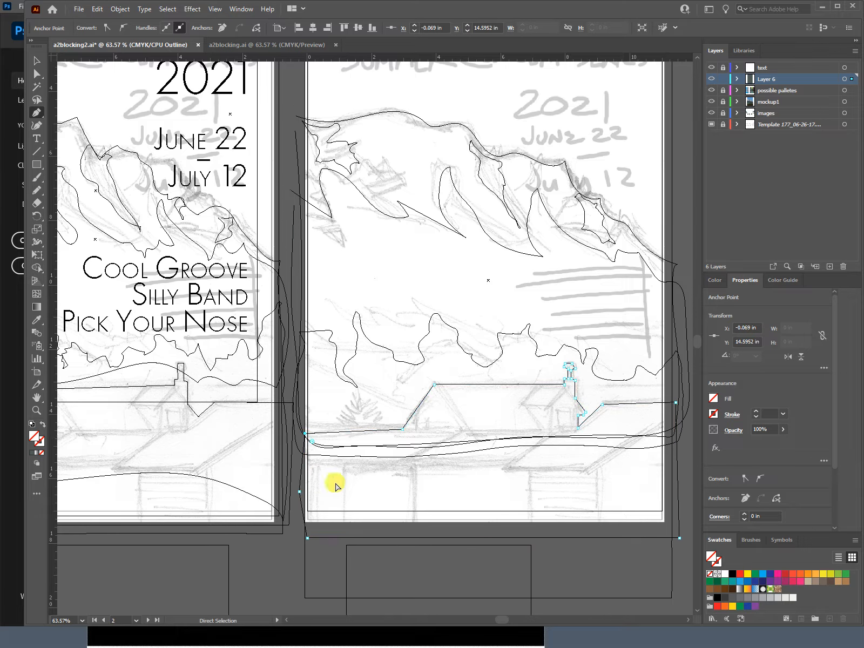
{"action": "left_click", "coordinate": [680, 201], "text": "ctrl"}
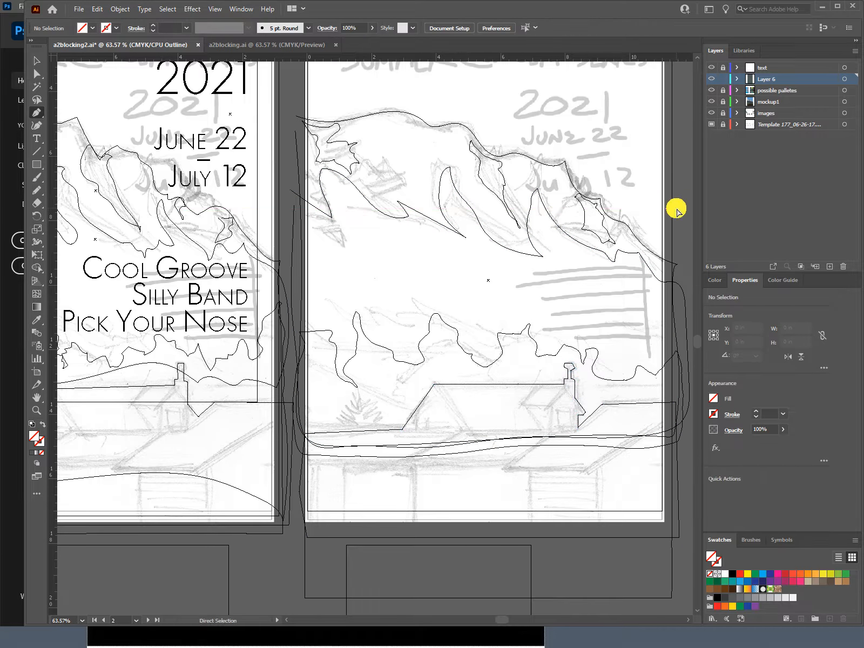
{"action": "key", "text": "ctrl+y"}
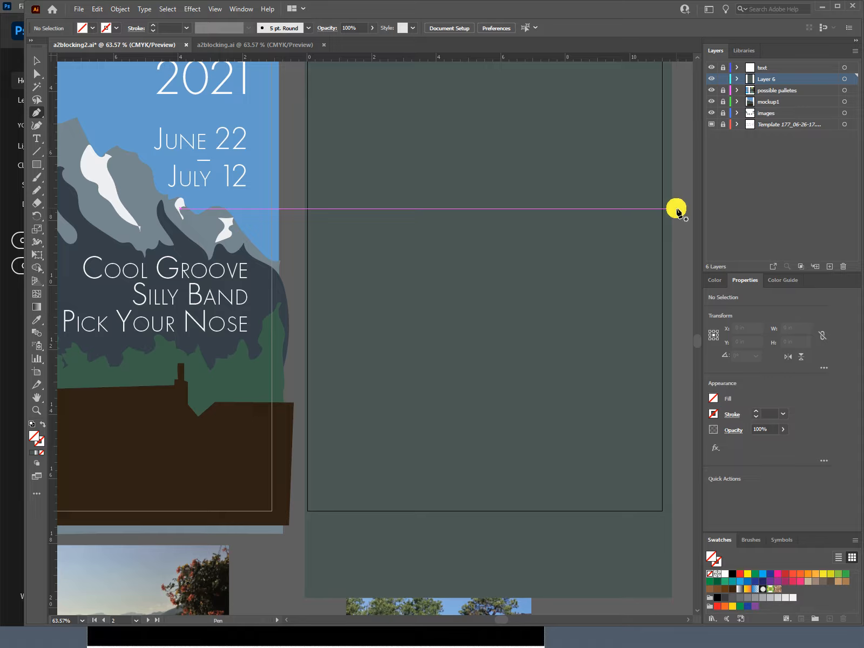
{"action": "key", "text": "a"}
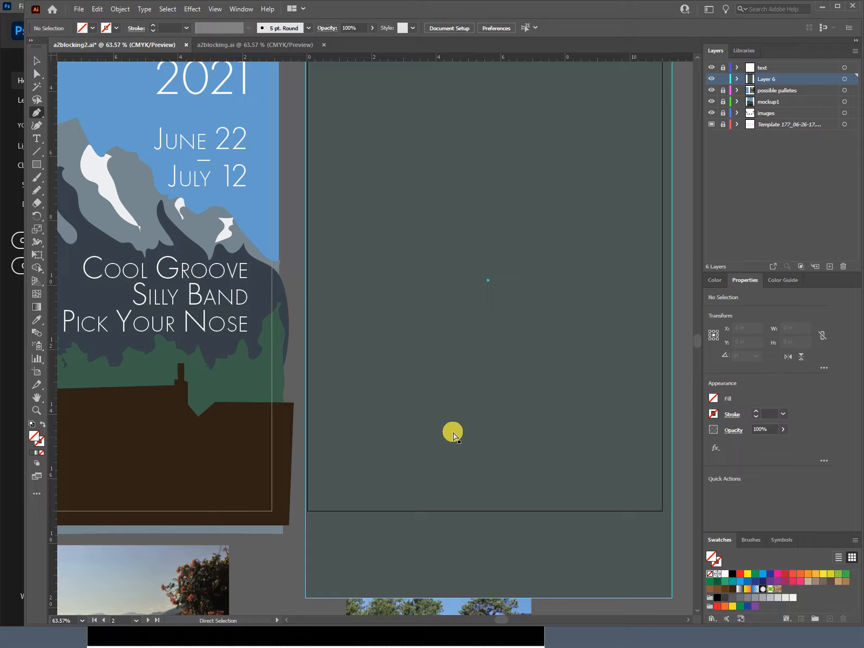
{"action": "left_click", "coordinate": [455, 437]}
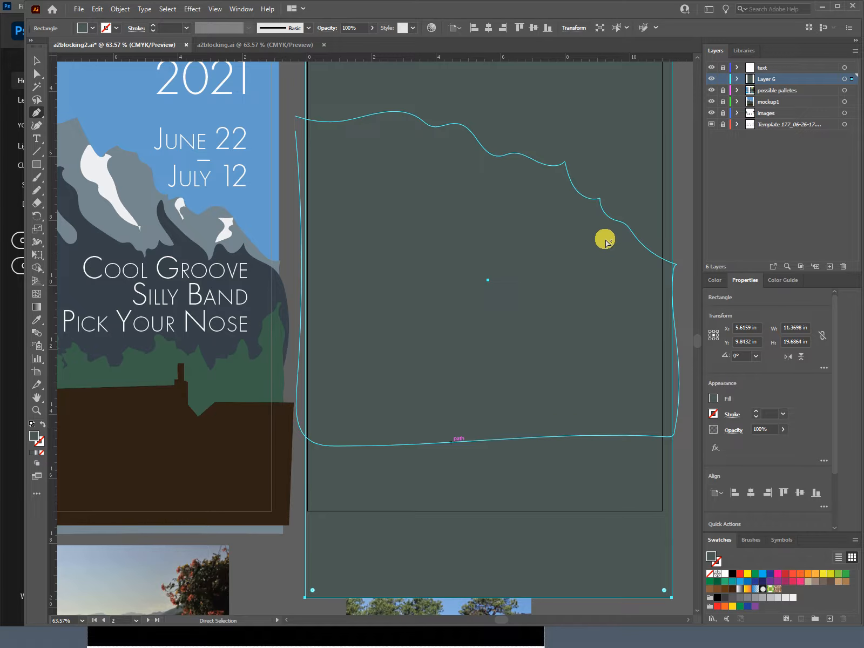
{"action": "left_click", "coordinate": [671, 286]}
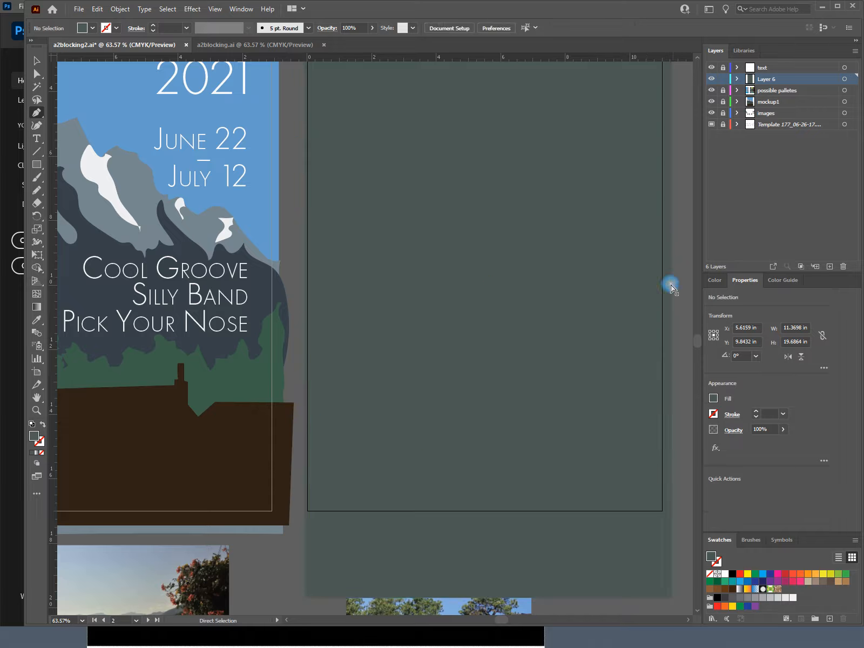
{"action": "key", "text": "ctrl+y"}
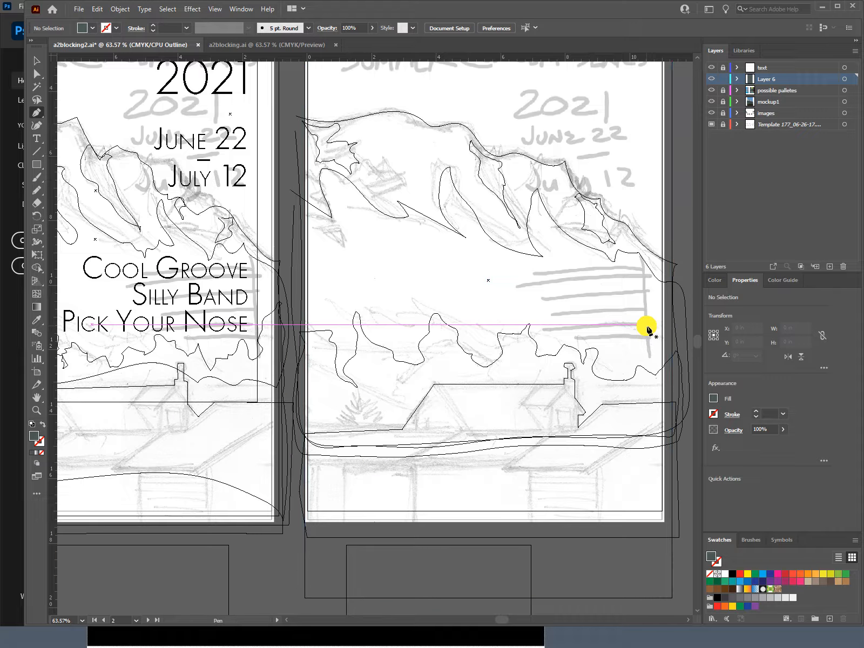
Select the background rectangle on the second artboard by its top edge and display the artwork in preview
{"action": "left_click_drag", "start_coordinate": [448, 119], "coordinate": [627, 247]}
{"action": "left_click_drag", "start_coordinate": [394, 289], "coordinate": [421, 302]}
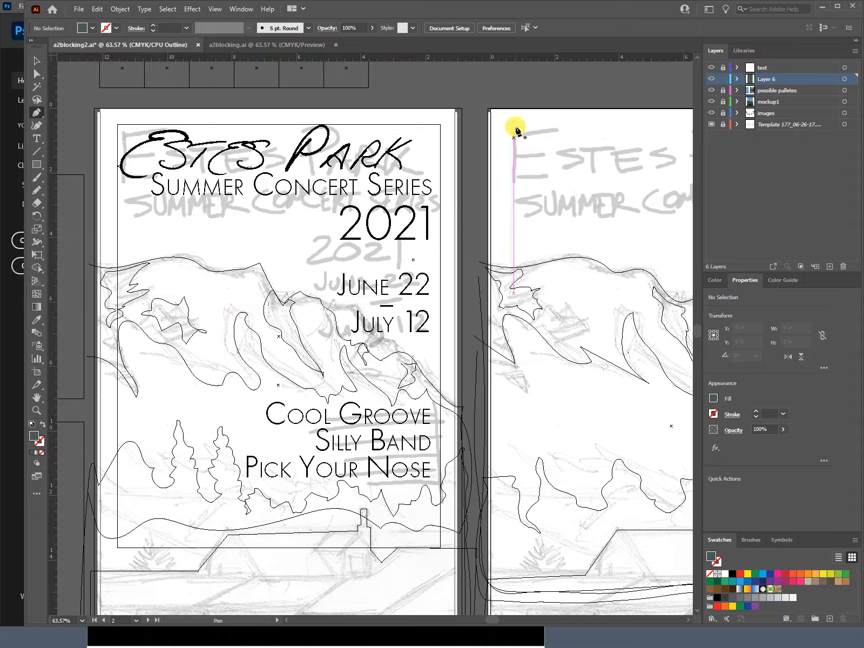
{"action": "left_click", "coordinate": [524, 113], "text": "ctrl"}
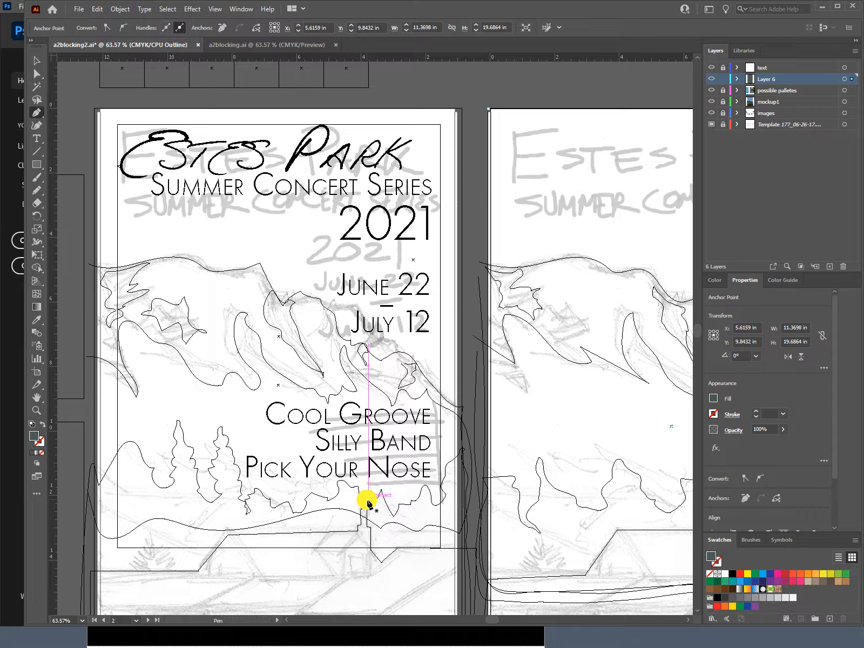
{"action": "key", "text": "ctrl+y"}
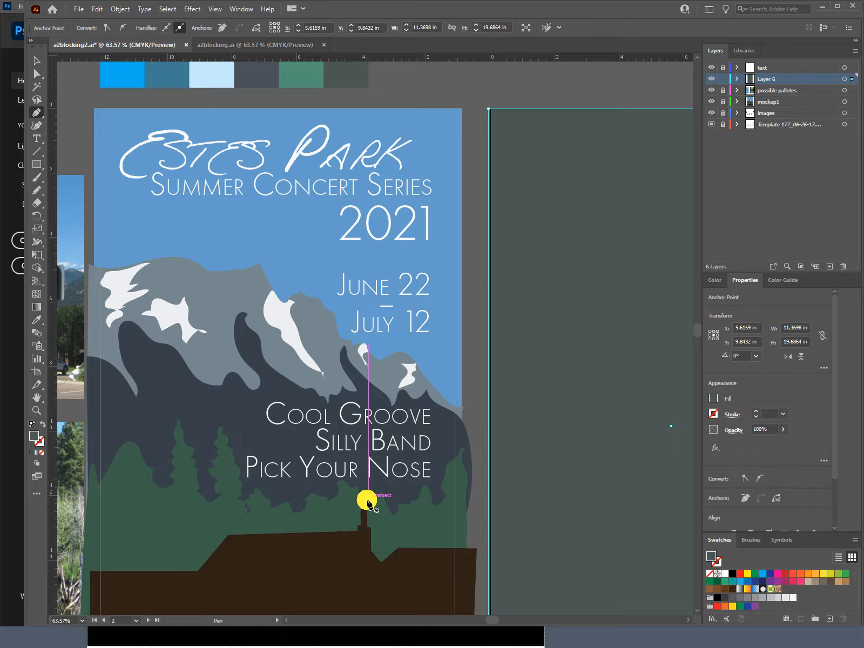
Fill the selected background rectangle with the sky blue sampled from the parking-lot mountain photo using the Eyedropper
{"action": "left_click_drag", "start_coordinate": [206, 296], "coordinate": [464, 281]}
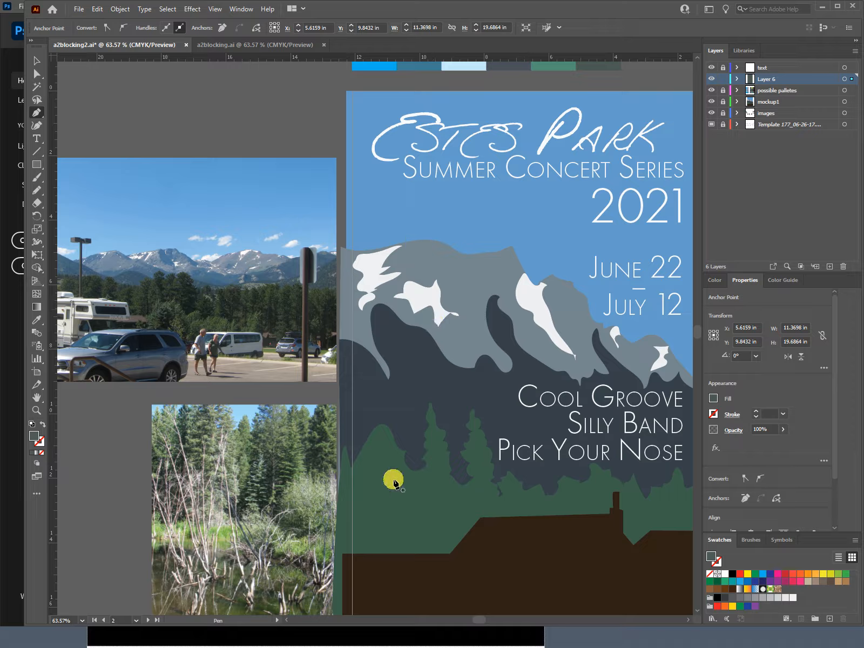
{"action": "left_click", "coordinate": [442, 231]}
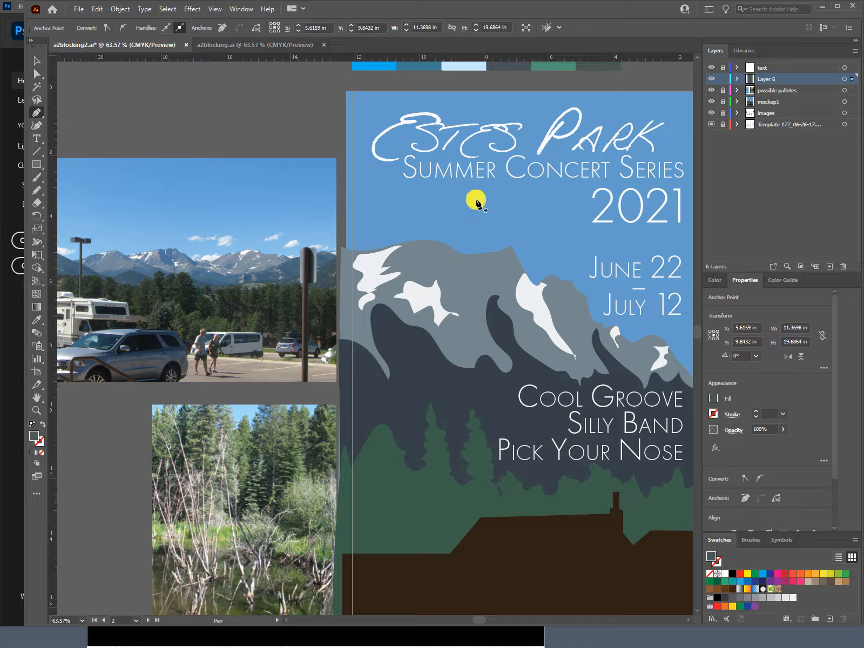
{"action": "key", "text": "a"}
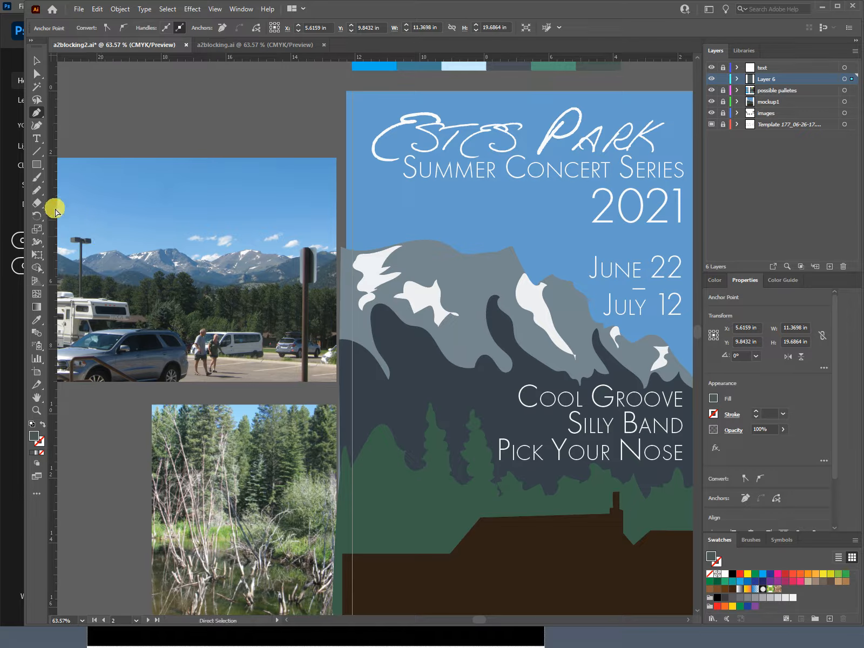
{"action": "left_click", "coordinate": [39, 321]}
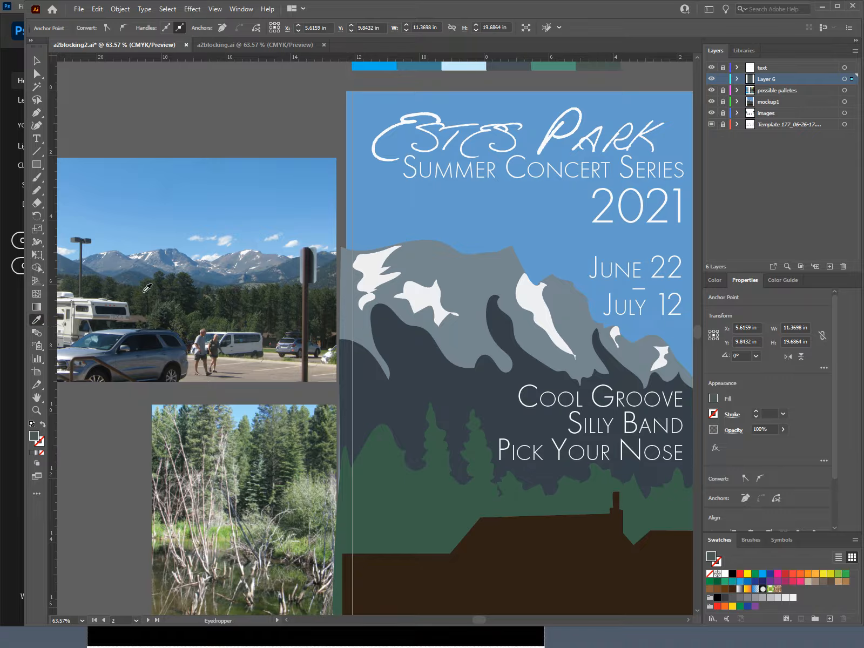
{"action": "left_click", "coordinate": [277, 203]}
Show the artwork in outline view and select the back mountain silhouette on the second artboard by its ridge line
{"action": "left_click_drag", "start_coordinate": [547, 230], "coordinate": [330, 238]}
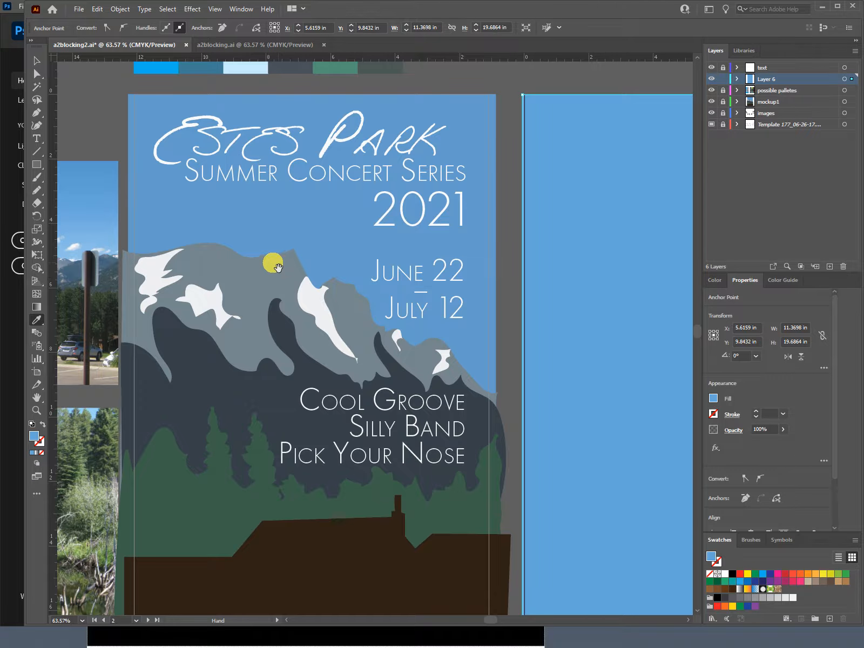
{"action": "left_click_drag", "start_coordinate": [281, 264], "coordinate": [306, 206]}
{"action": "key", "text": "ctrl+y"}
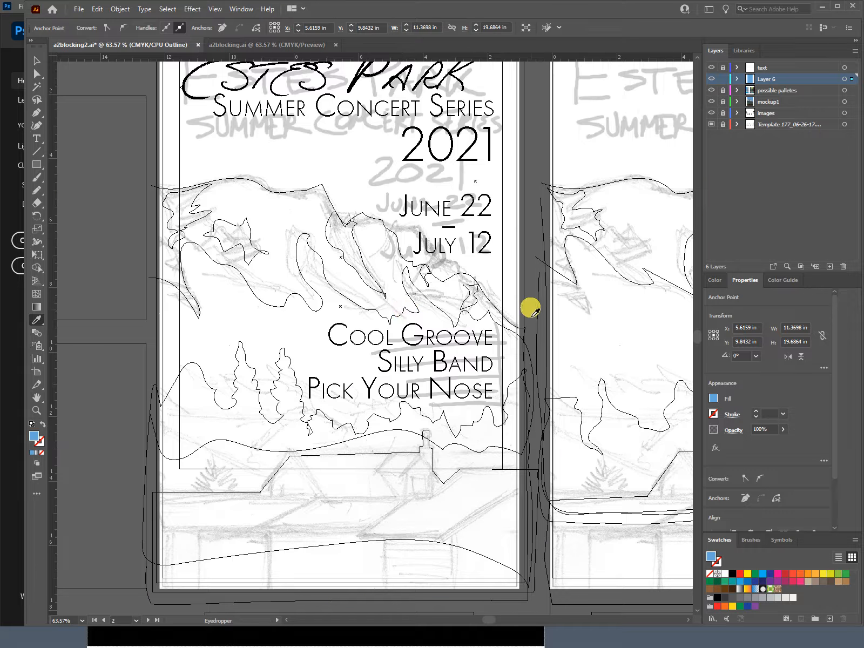
{"action": "key", "text": "ctrl+space"}
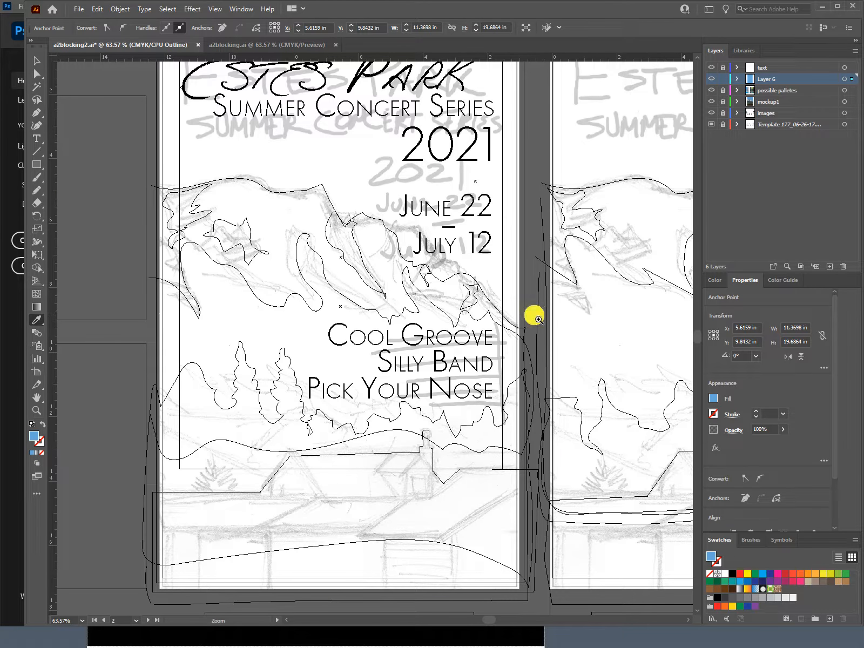
{"action": "key", "text": "alt"}
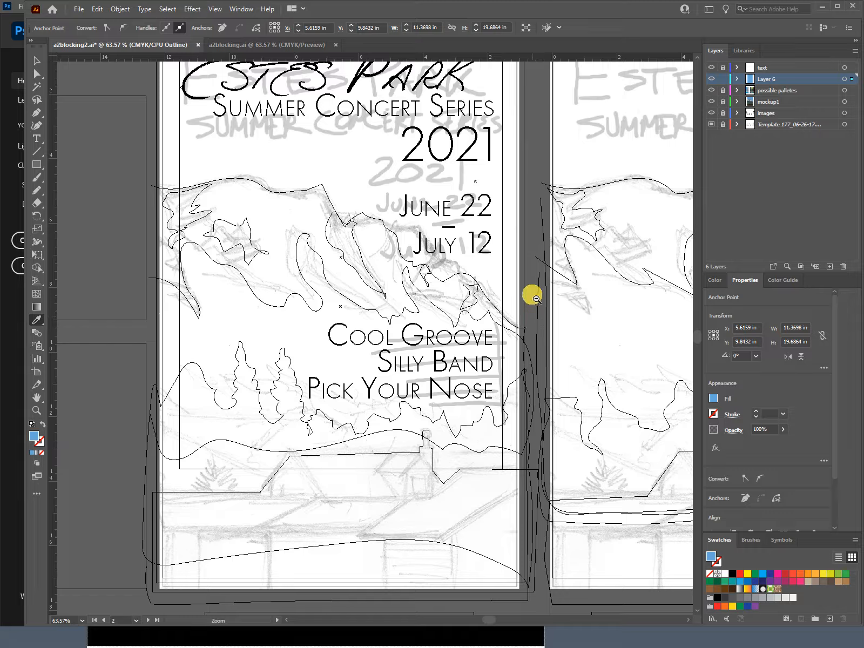
{"action": "left_click", "coordinate": [536, 301]}
{"action": "left_click", "coordinate": [494, 357]}
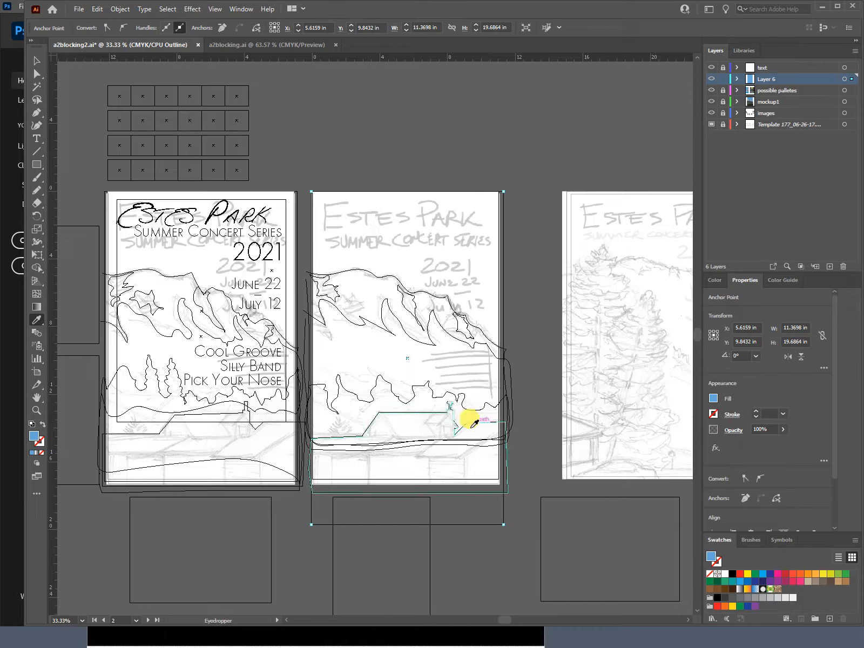
{"action": "left_click", "coordinate": [380, 279], "text": "ctrl"}
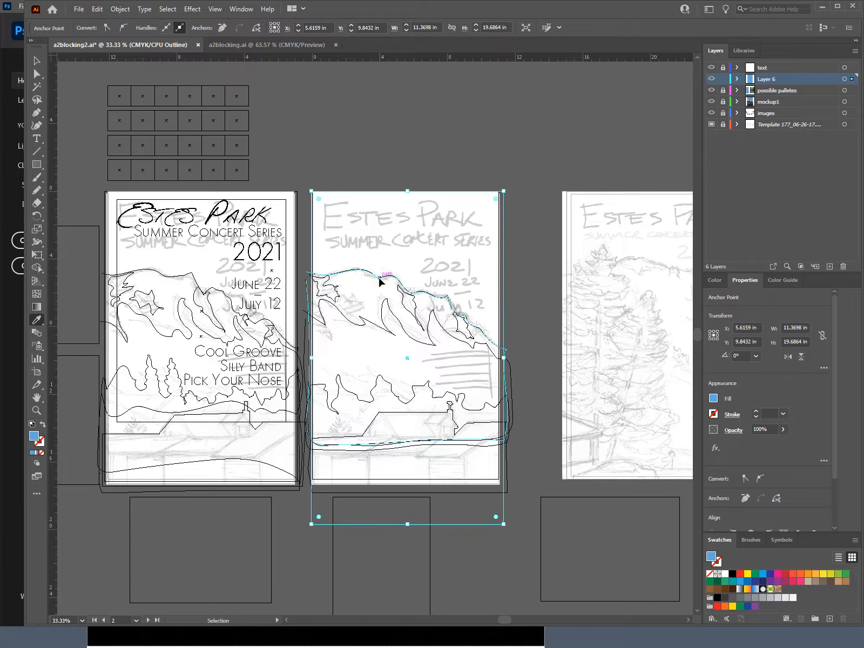
{"action": "left_click", "coordinate": [380, 279], "text": "ctrl"}
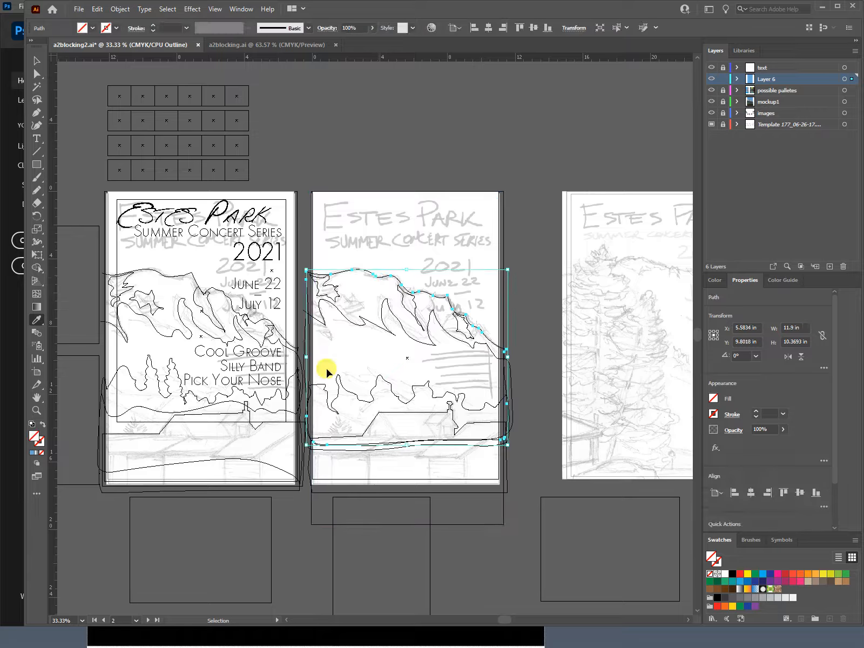
Fill the selected mountain silhouette with a magenta swatch and deselect it
{"action": "left_click", "coordinate": [39, 444]}
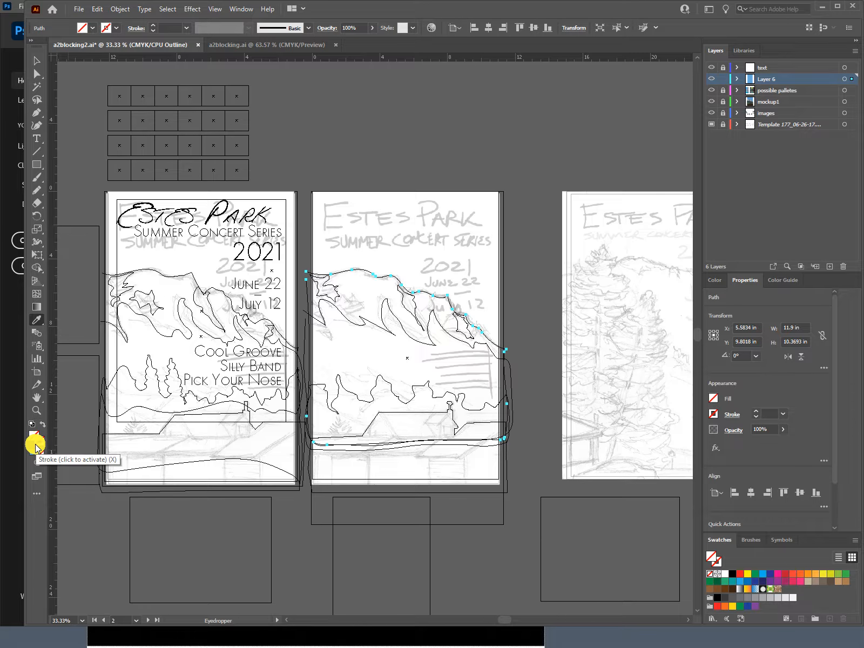
{"action": "left_click", "coordinate": [36, 448]}
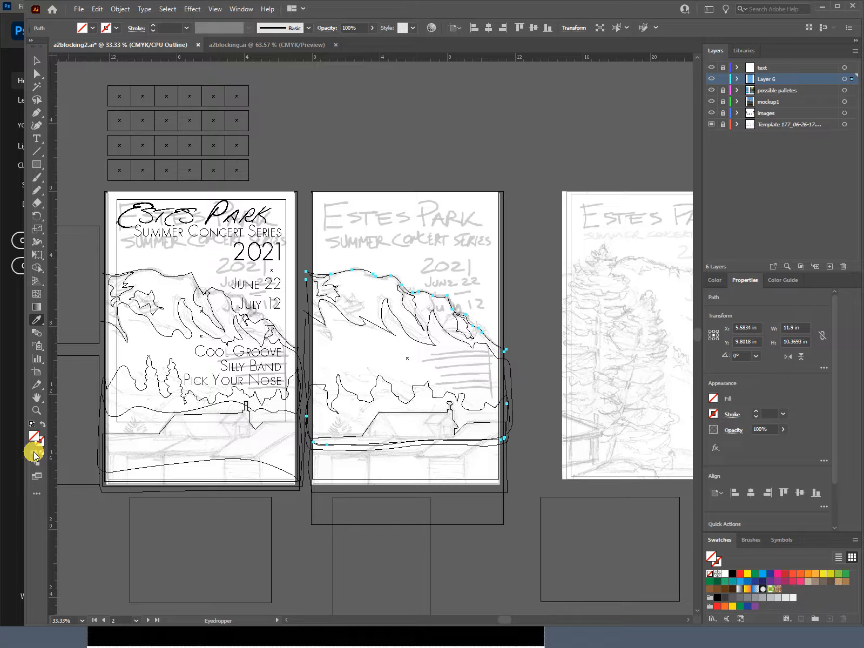
{"action": "left_click", "coordinate": [94, 29]}
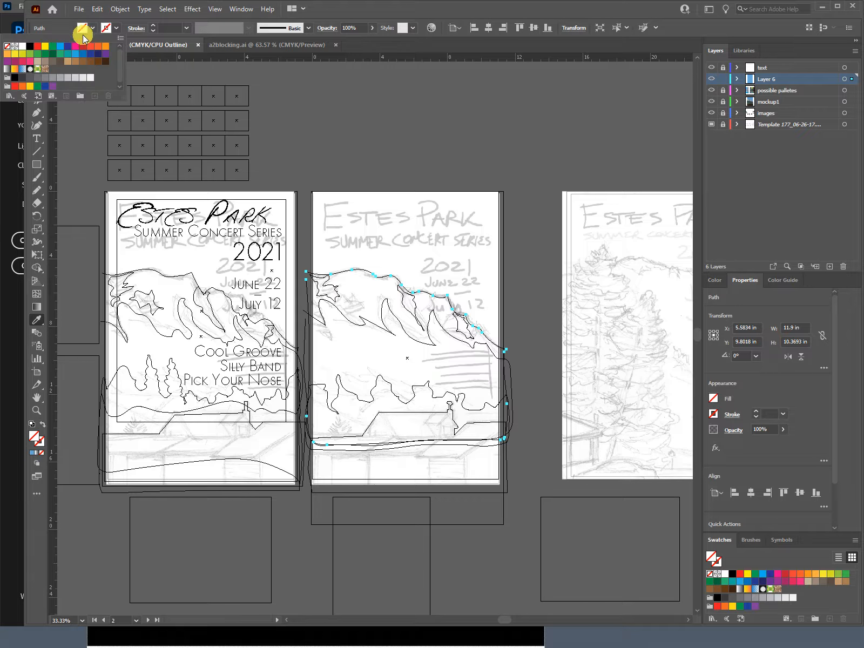
{"action": "left_click", "coordinate": [76, 46]}
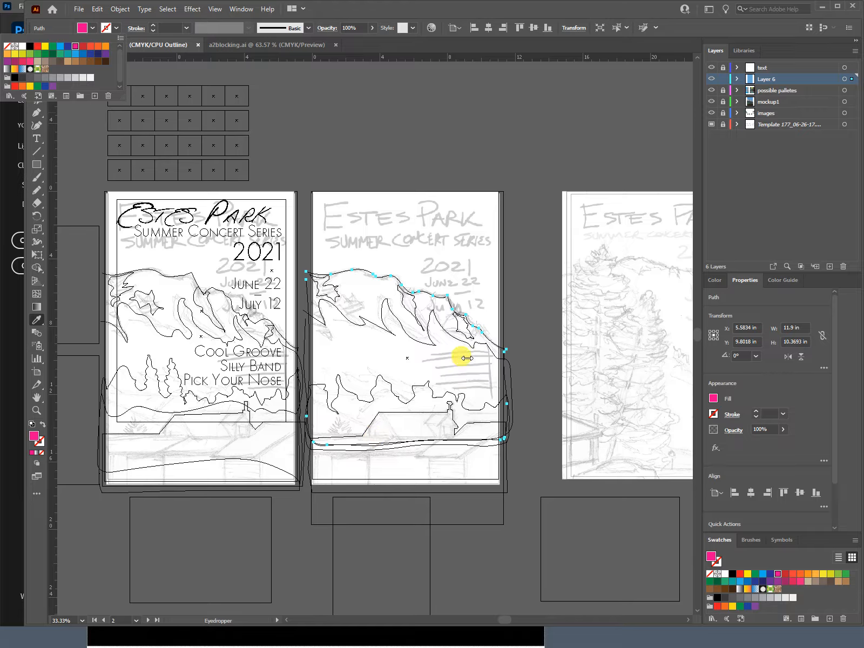
{"action": "left_click", "coordinate": [523, 307]}
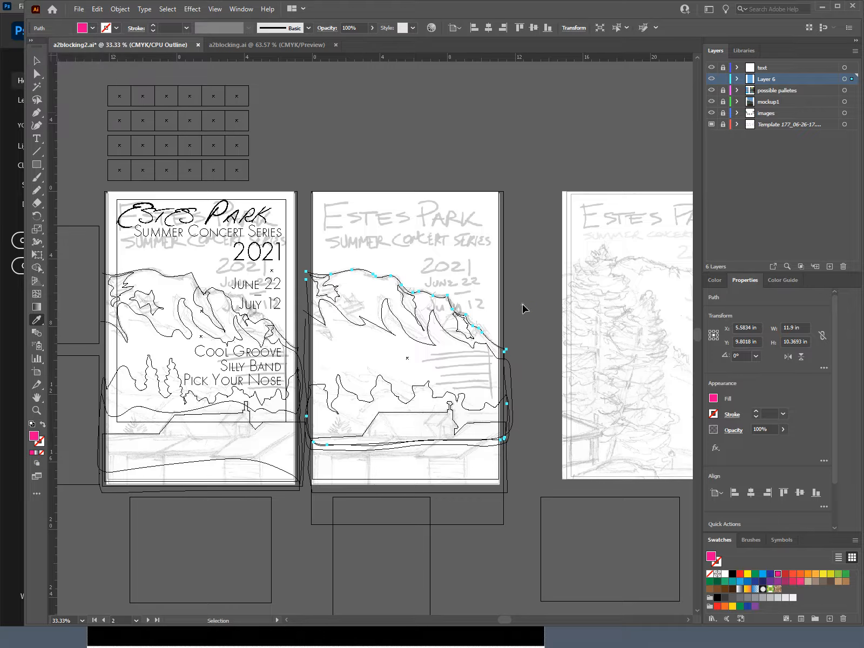
{"action": "key", "text": "v"}
{"action": "left_click", "coordinate": [525, 323]}
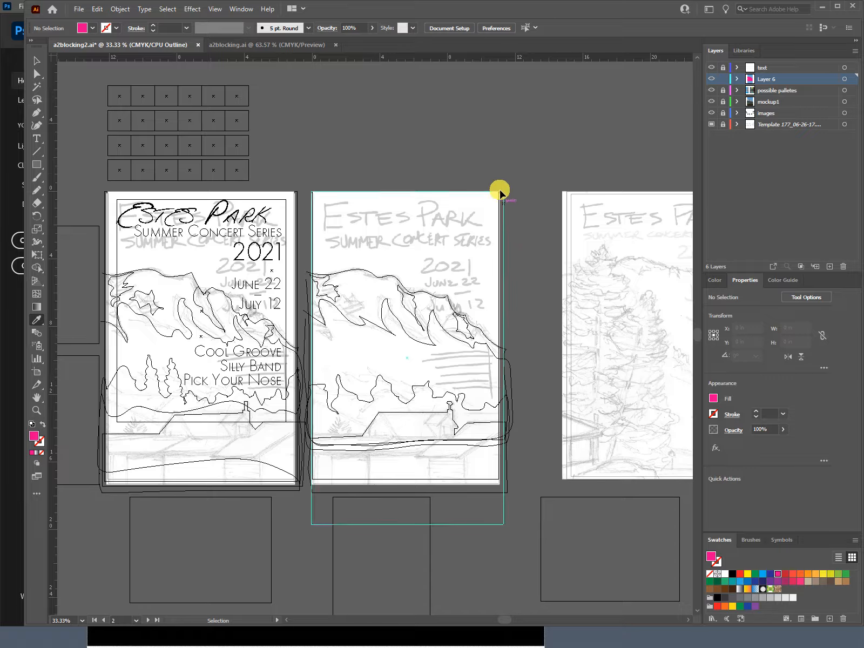
Select all traced shapes on the second artboard, fill them with CMYK Cyan, deselect them and display the artwork in preview
{"action": "left_click_drag", "start_coordinate": [333, 262], "coordinate": [320, 497]}
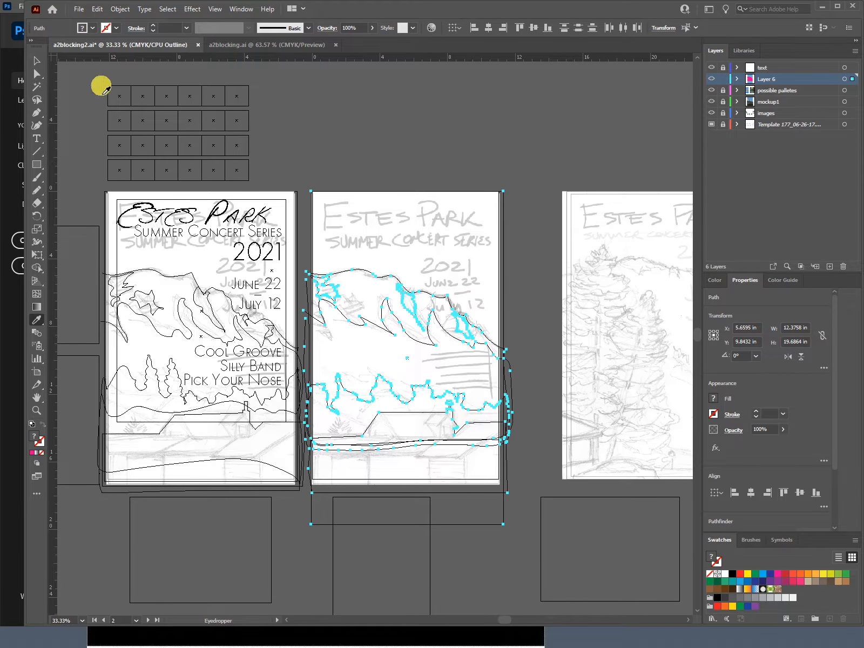
{"action": "left_click", "coordinate": [93, 29]}
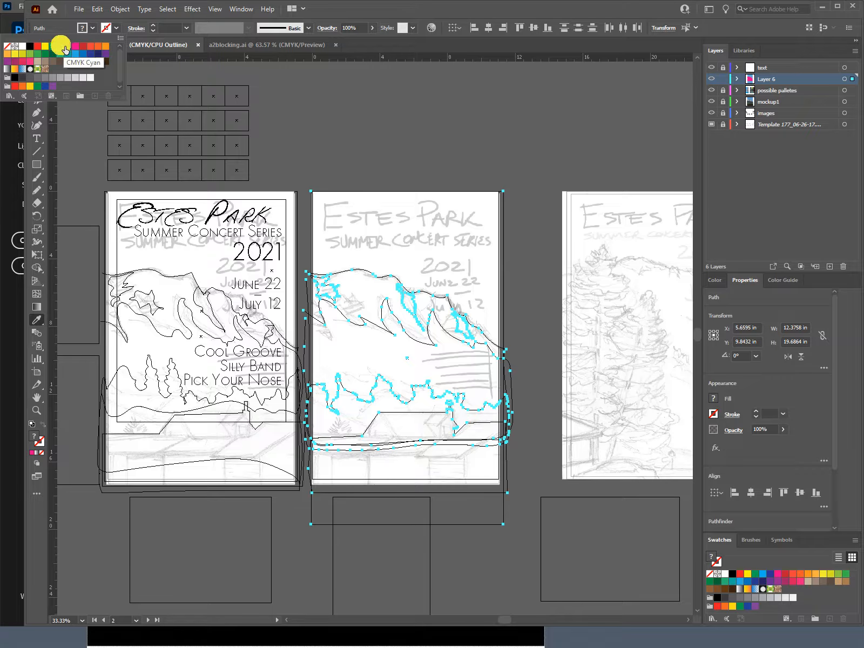
{"action": "left_click", "coordinate": [59, 46]}
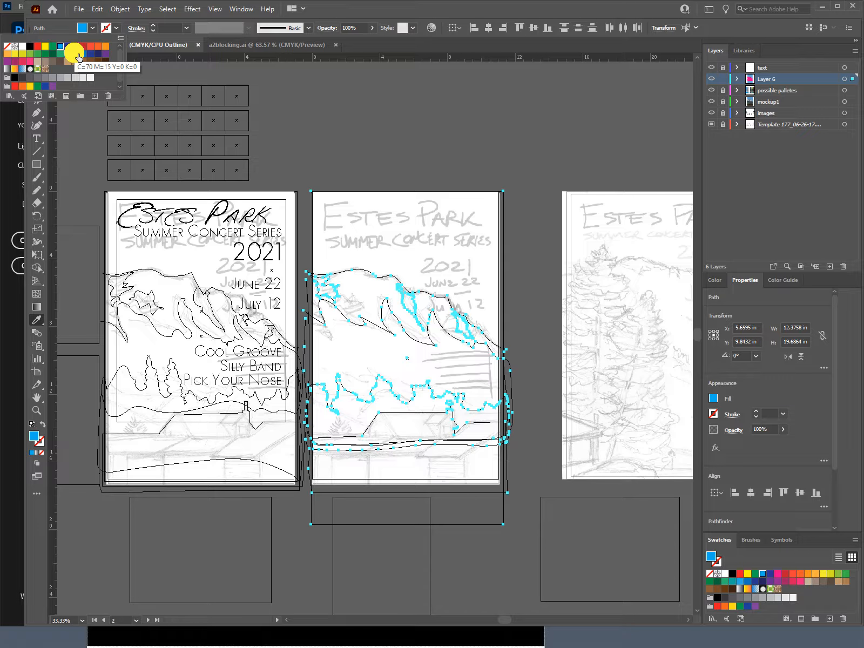
{"action": "left_click", "coordinate": [78, 55]}
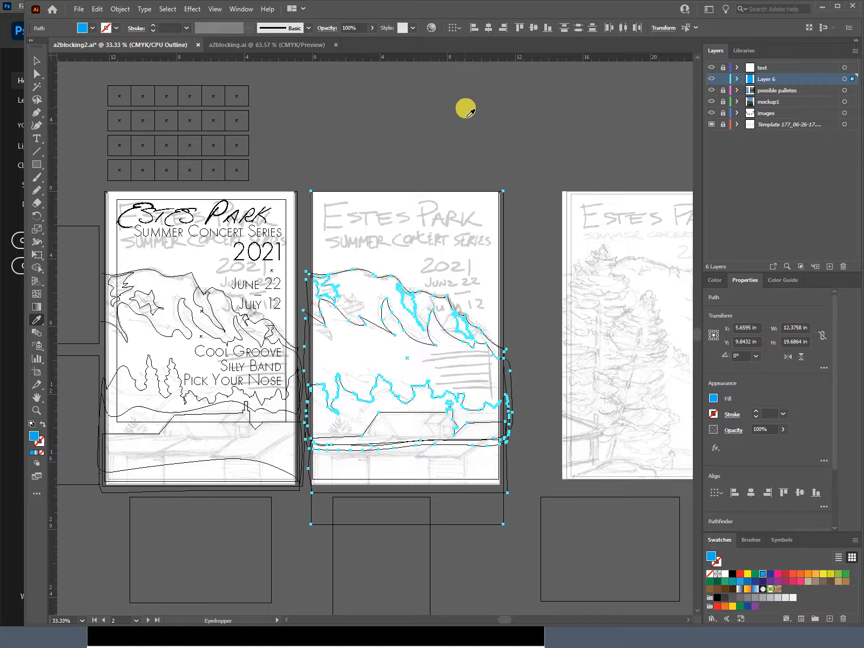
{"action": "left_click", "coordinate": [466, 116], "text": "ctrl"}
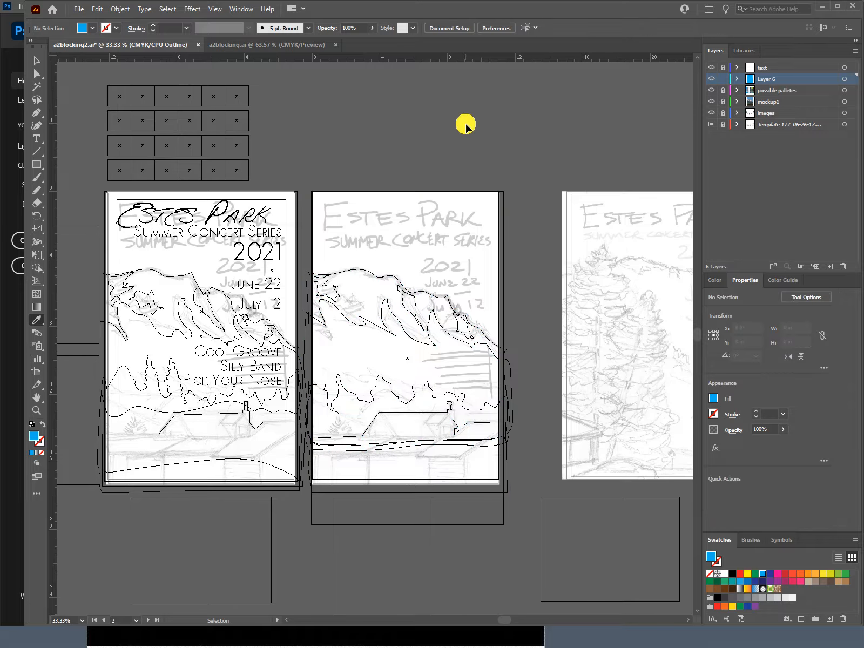
{"action": "key", "text": "ctrl+y"}
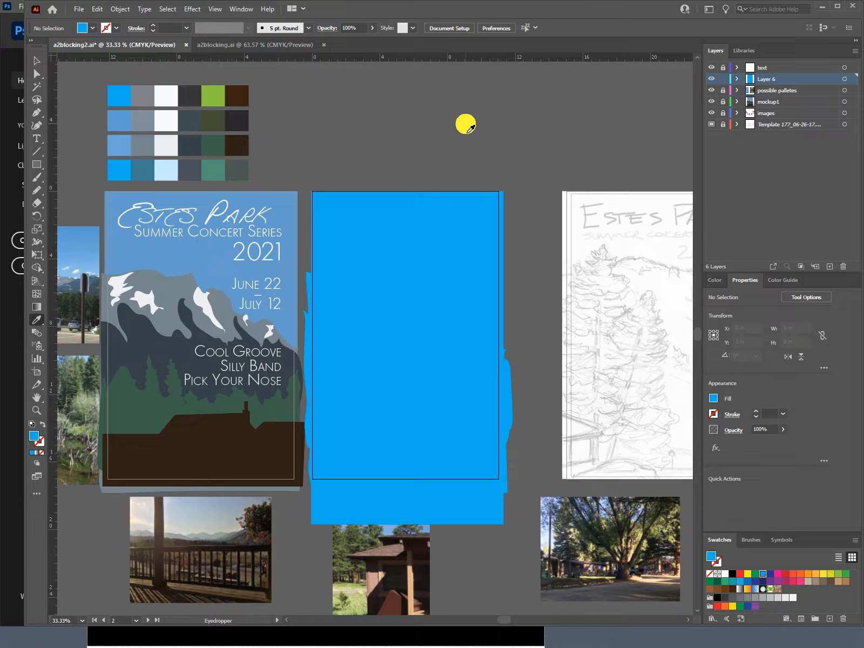
Recolor all the second artboard's shapes with the Color Theme Picker, sampling the parking-lot mountain photo, and deselect them
{"action": "left_click", "coordinate": [37, 60]}
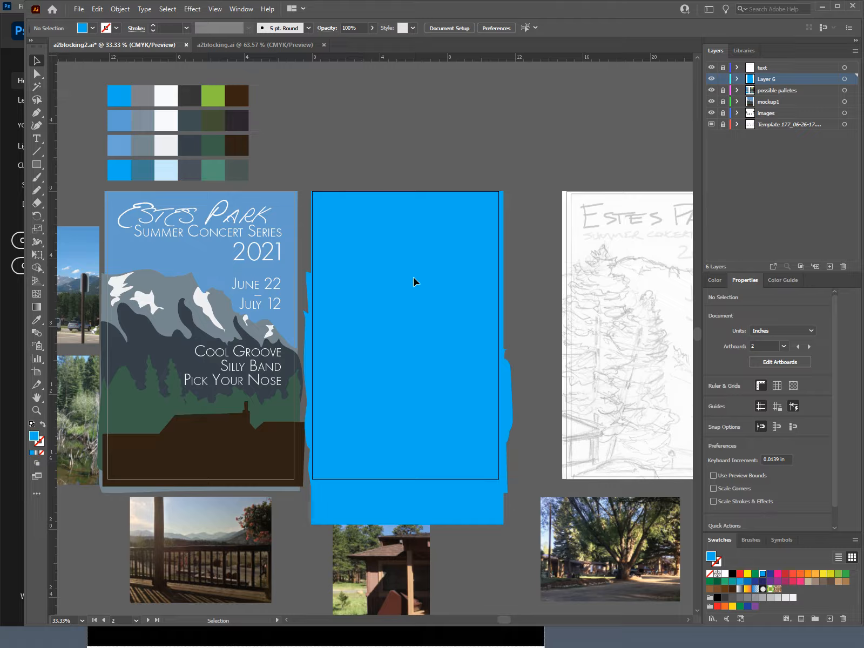
{"action": "left_click", "coordinate": [522, 509]}
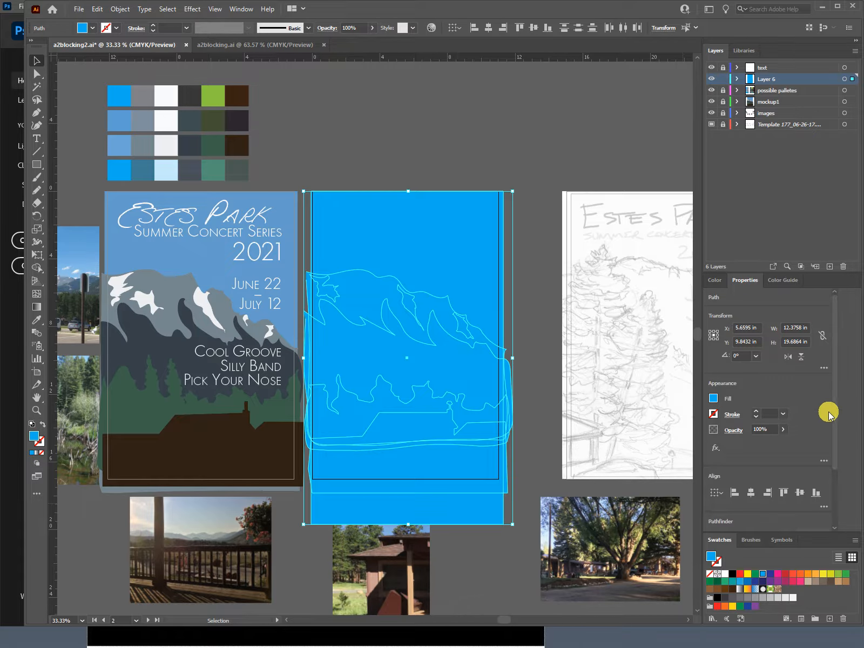
{"action": "left_click_drag", "start_coordinate": [836, 413], "coordinate": [837, 505]}
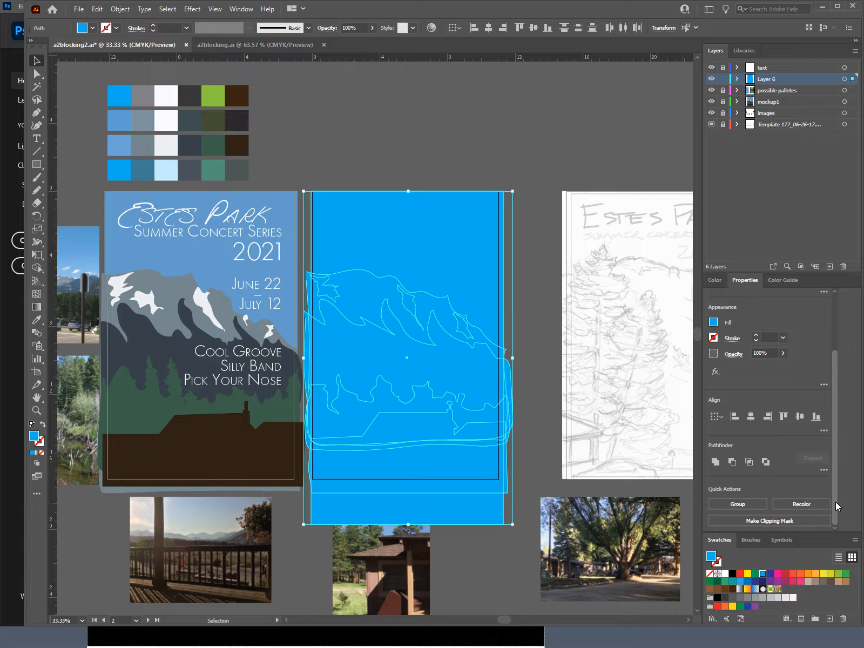
{"action": "left_click", "coordinate": [803, 505]}
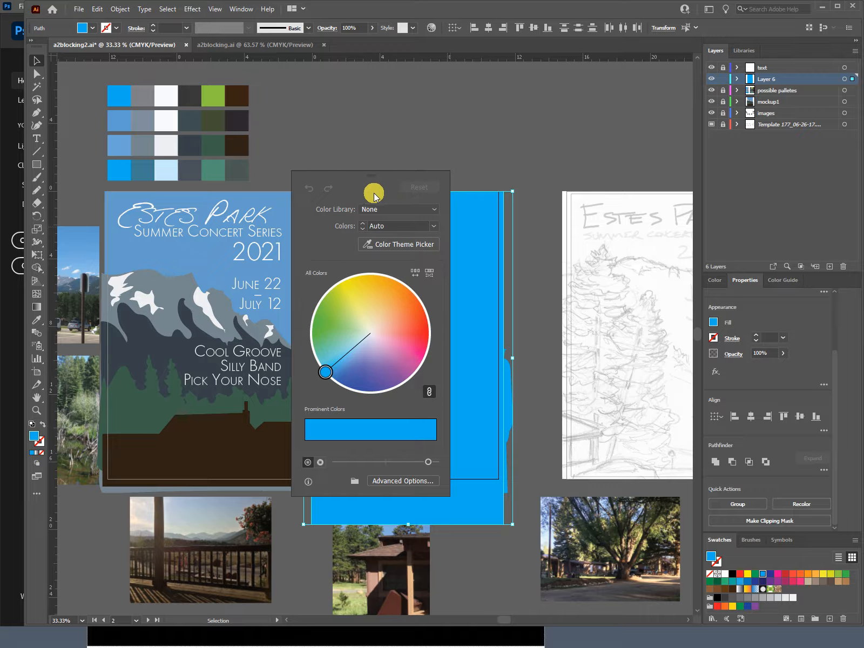
{"action": "left_click", "coordinate": [400, 248]}
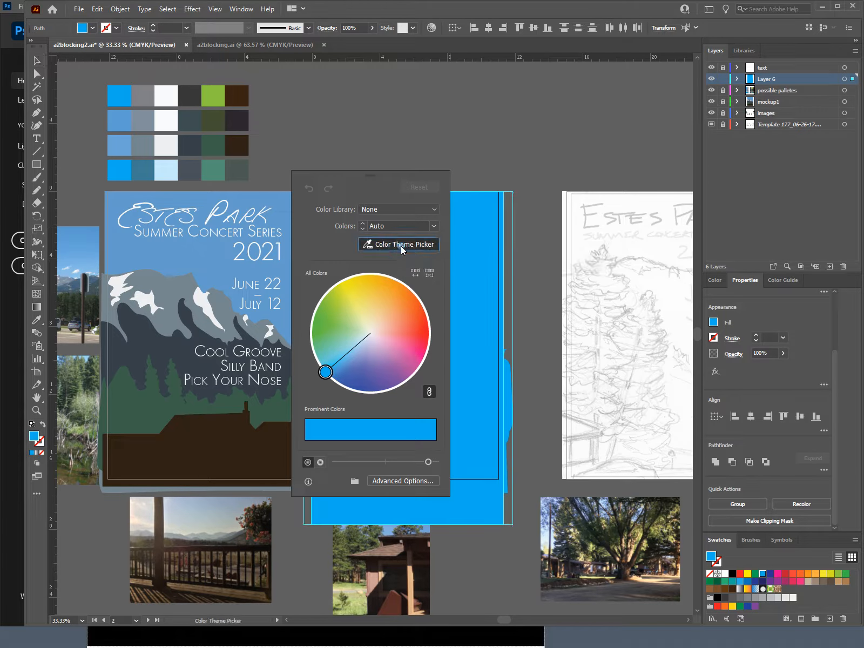
{"action": "left_click", "coordinate": [85, 268]}
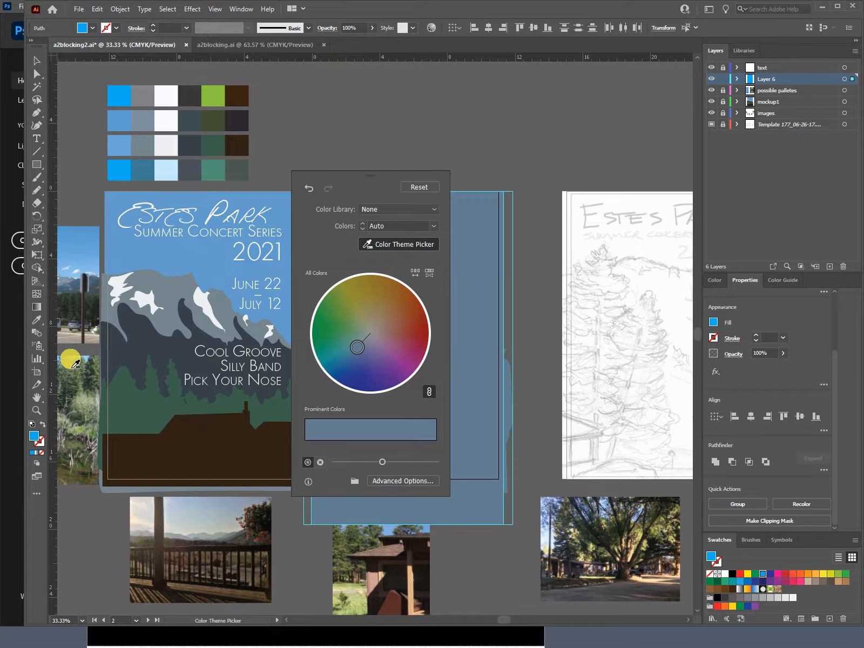
{"action": "left_click", "coordinate": [516, 165]}
{"action": "left_click", "coordinate": [520, 169]}
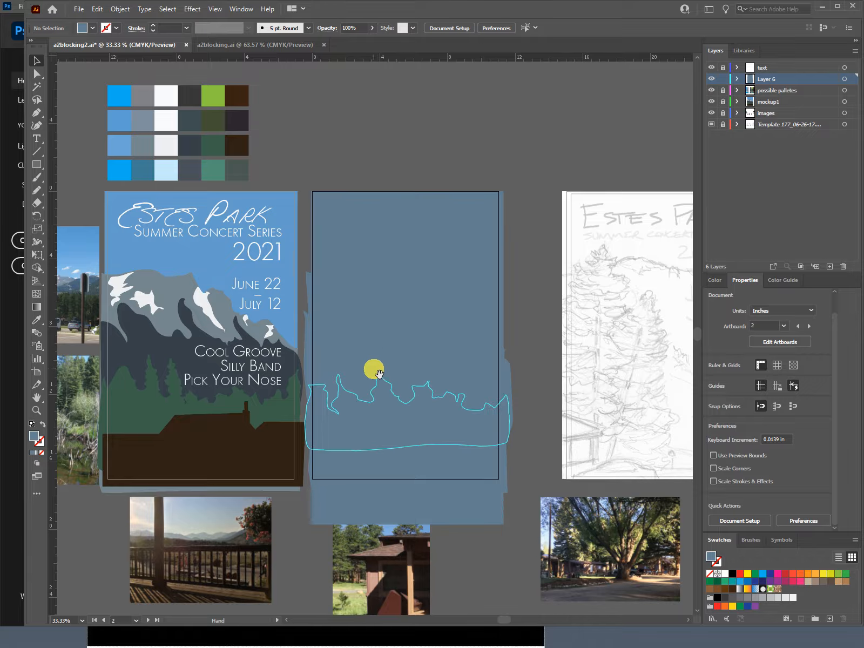
Fill the second artboard's background rectangle with the sky blue sampled from the parking-lot mountain photo, and deselect it
{"action": "left_click_drag", "start_coordinate": [373, 366], "coordinate": [484, 340]}
{"action": "key", "text": "a"}
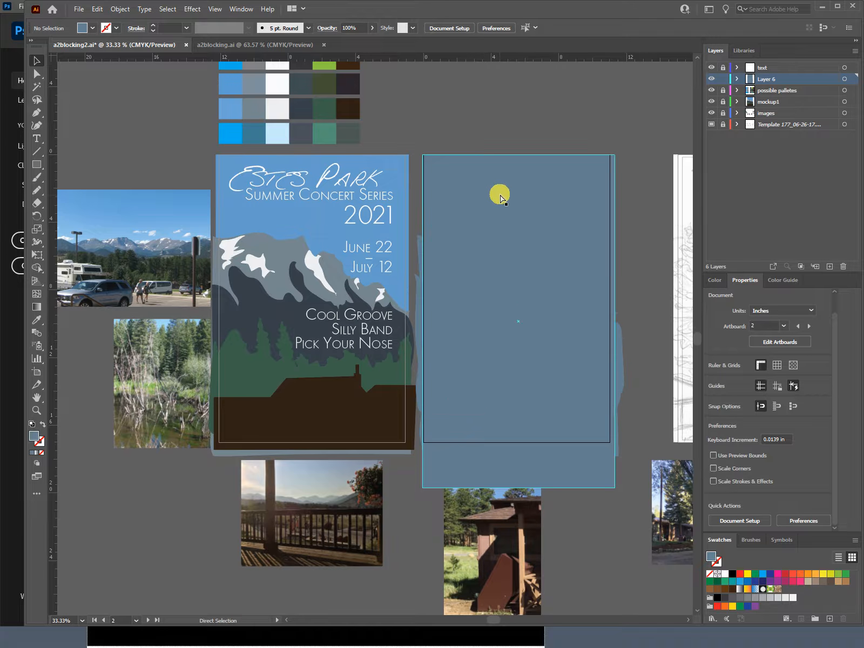
{"action": "key", "text": "v"}
{"action": "left_click", "coordinate": [463, 235]}
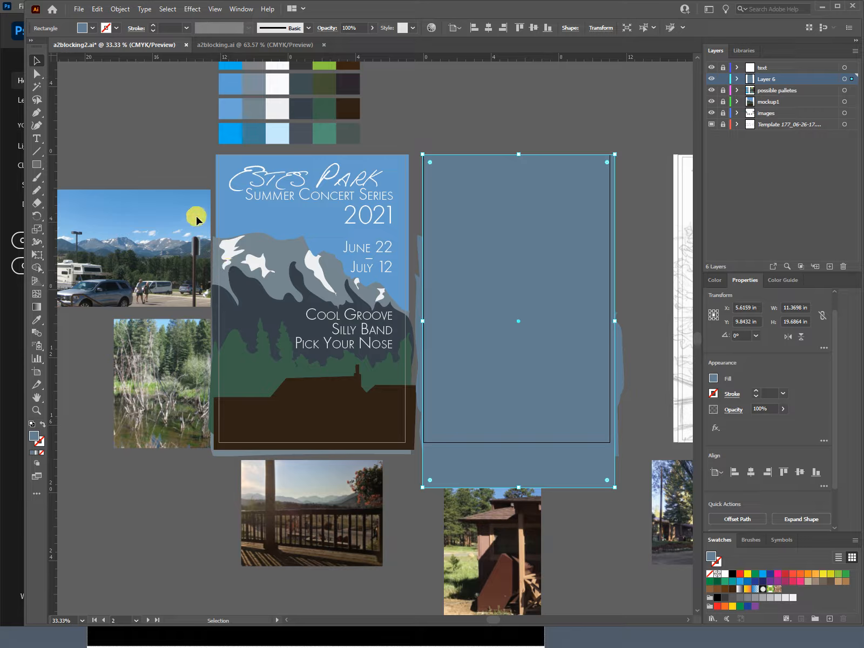
{"action": "key", "text": "i"}
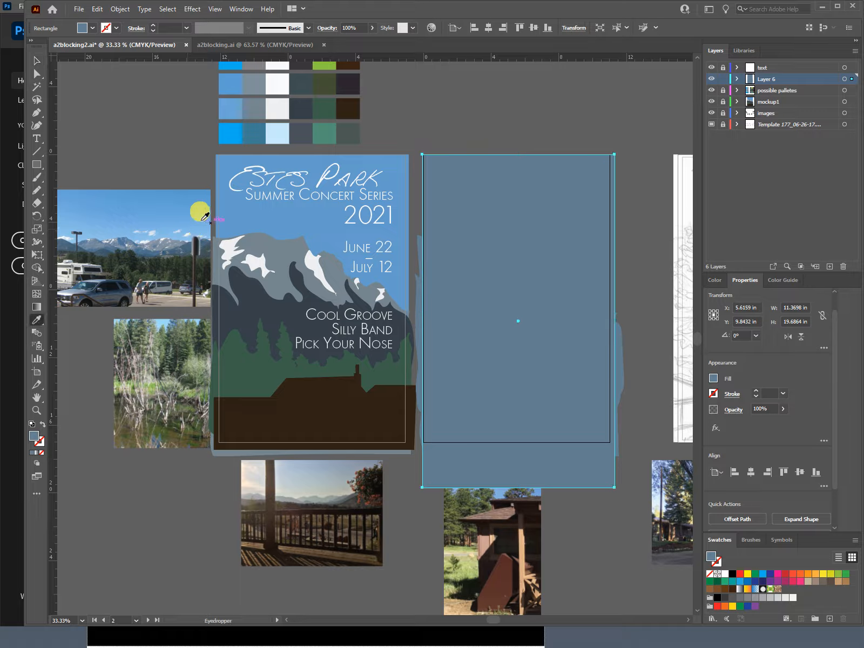
{"action": "left_click", "coordinate": [183, 215]}
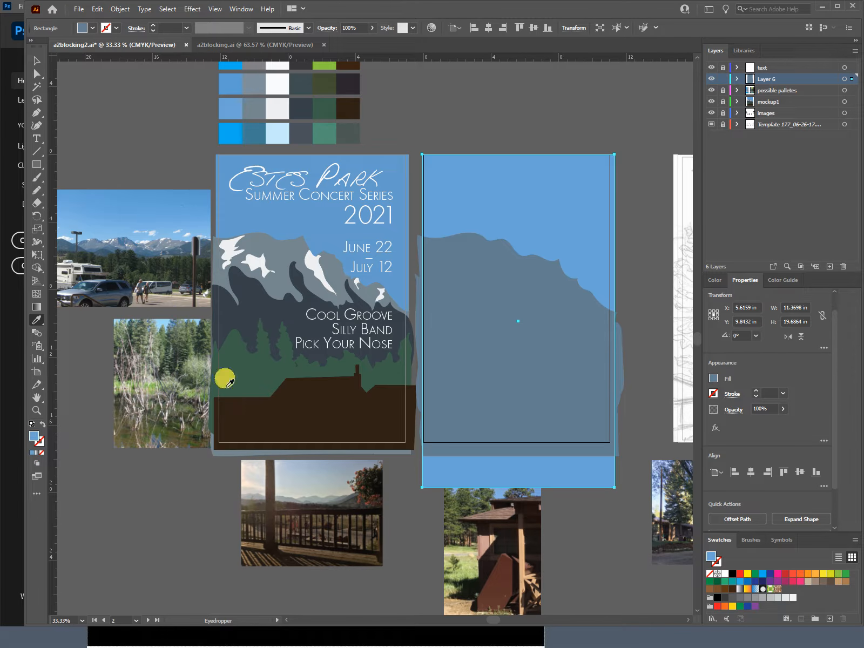
{"action": "key", "text": "v"}
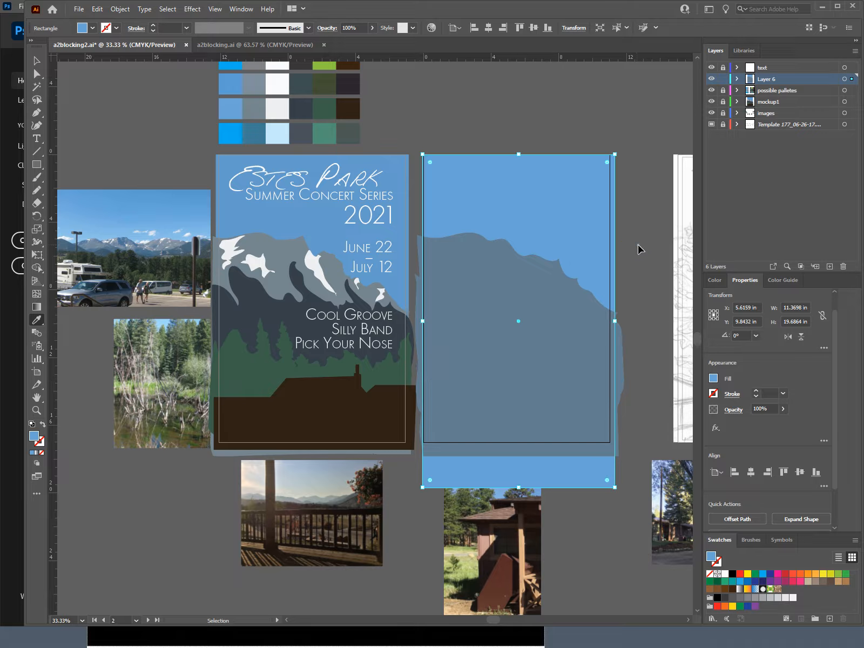
{"action": "left_click", "coordinate": [639, 249]}
Fill the back mountain silhouette with the grey-blue sampled from the mountains in the parking-lot photo
{"action": "left_click", "coordinate": [478, 257], "text": "ctrl"}
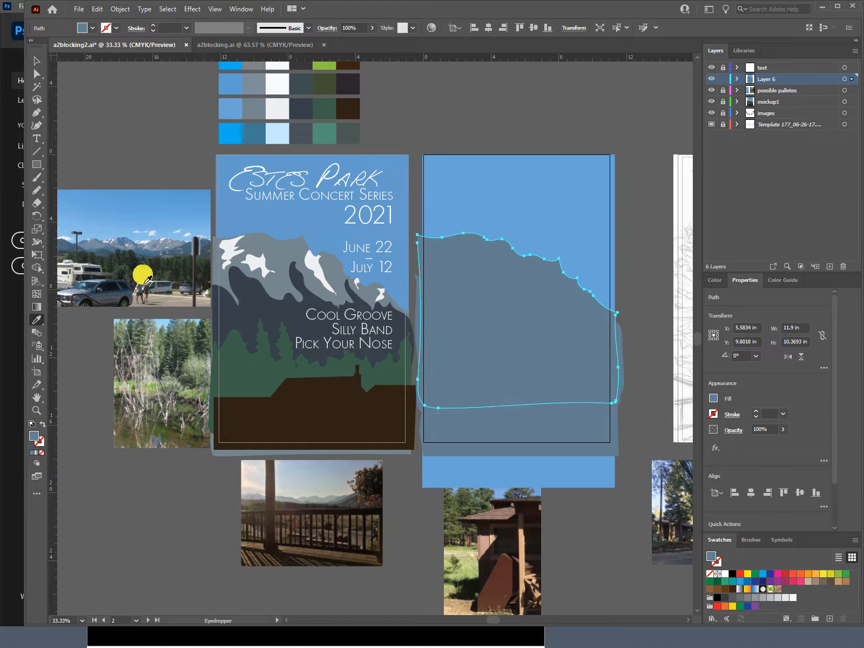
{"action": "left_click_drag", "start_coordinate": [150, 264], "coordinate": [218, 311]}
{"action": "left_click", "coordinate": [180, 236]}
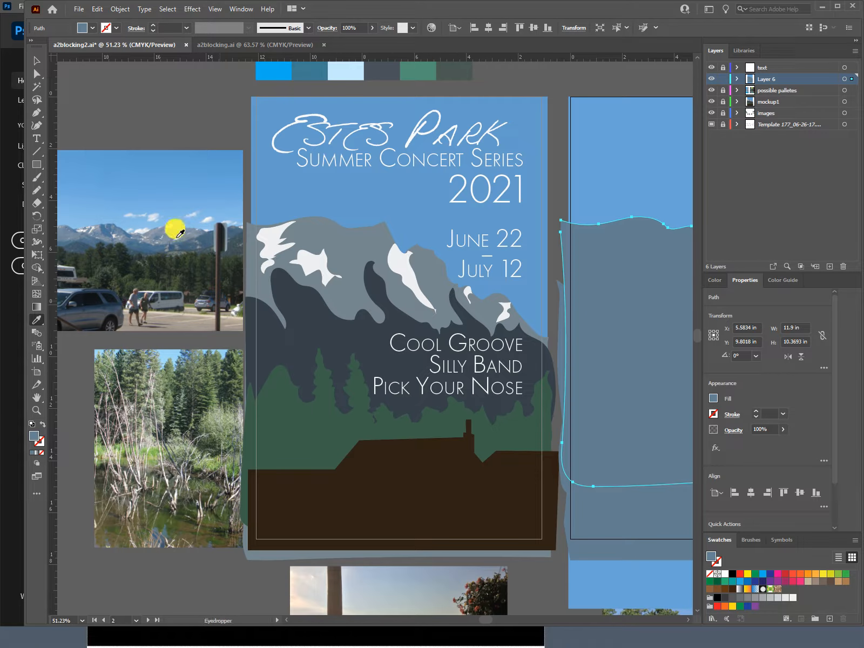
Fill the middle mountain shape on the second artboard with the darker slate blue sampled from the foothills in the parking-lot photo
{"action": "key", "text": "v"}
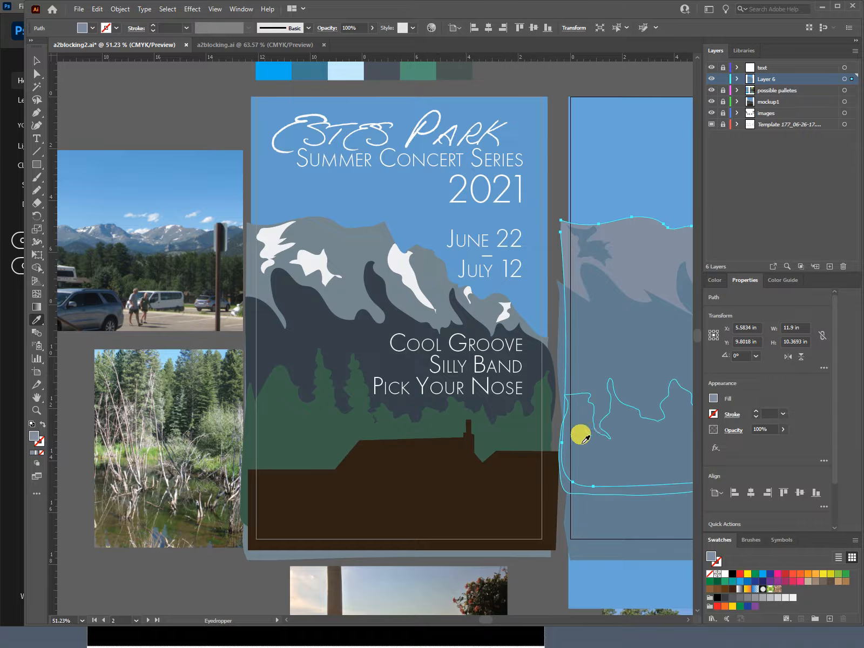
{"action": "left_click", "coordinate": [634, 369]}
{"action": "key", "text": "i"}
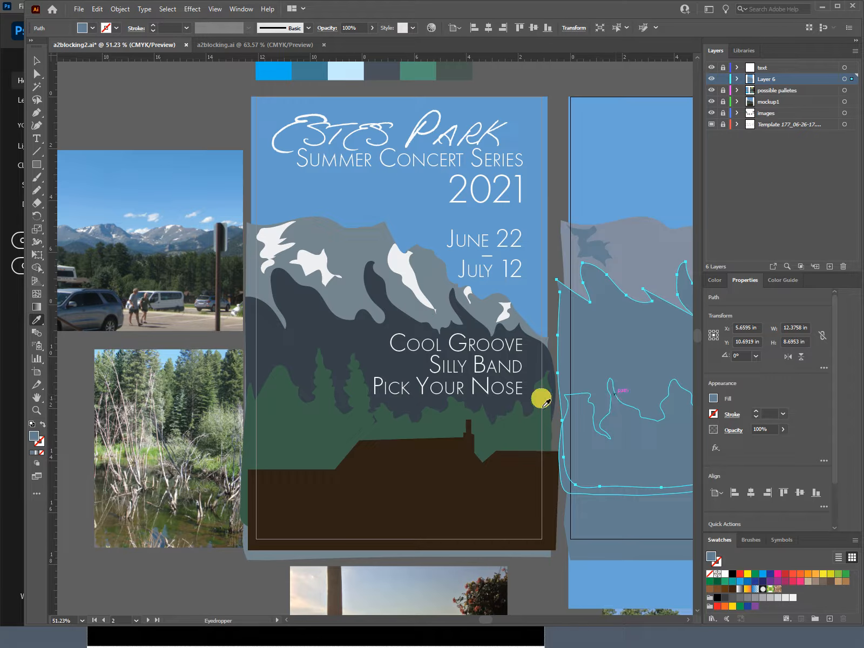
{"action": "left_click", "coordinate": [210, 248]}
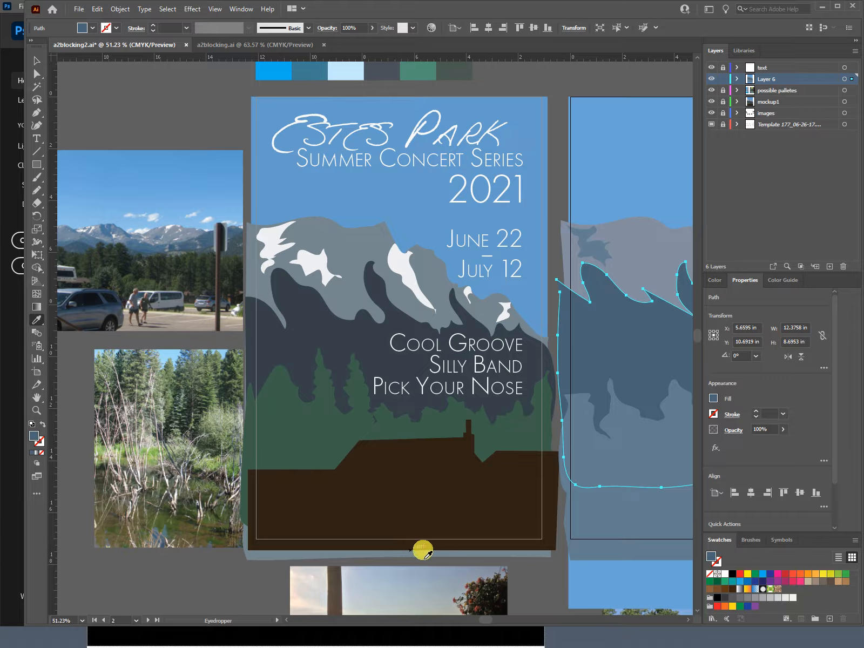
Fill the tree-line silhouette on the second artboard with the dark green sampled from the trees in the parking-lot photo
{"action": "key", "text": "v"}
{"action": "left_click", "coordinate": [644, 444]}
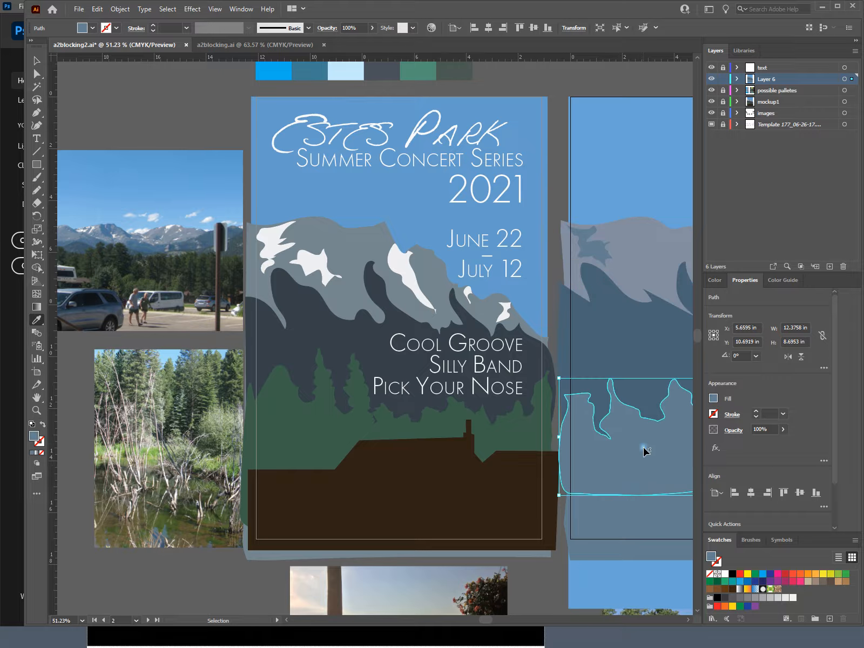
{"action": "key", "text": "i"}
{"action": "left_click", "coordinate": [179, 294]}
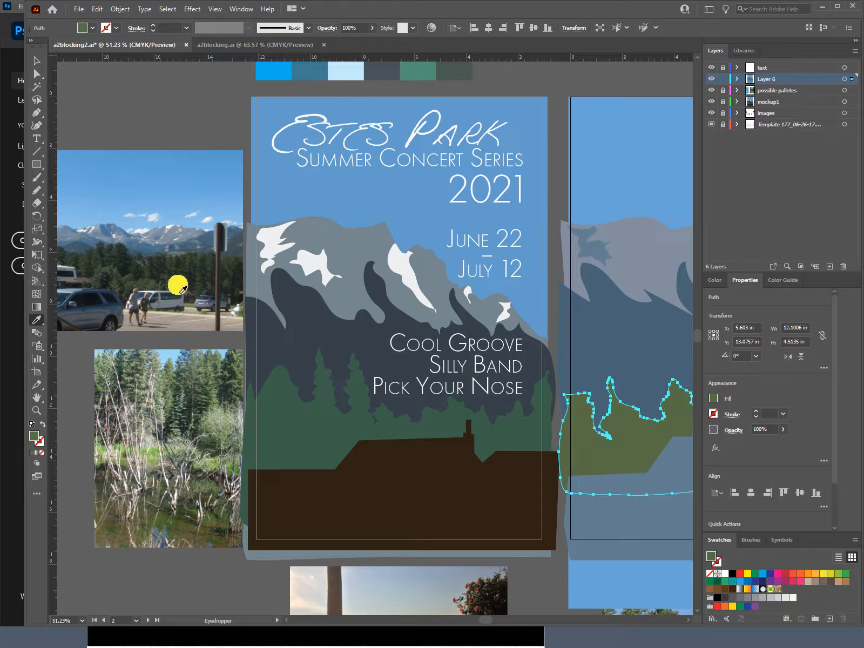
{"action": "left_click", "coordinate": [180, 280]}
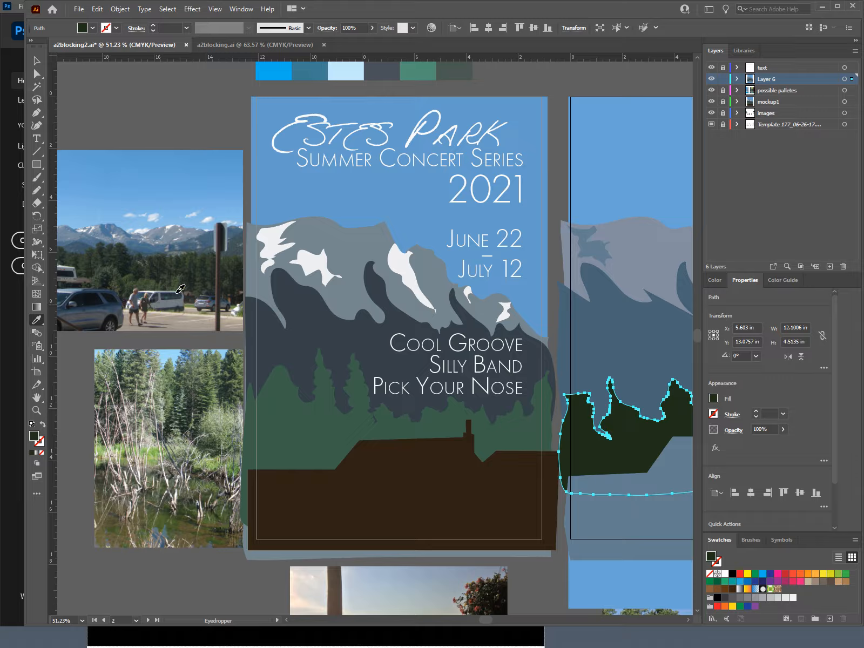
{"action": "left_click", "coordinate": [179, 291]}
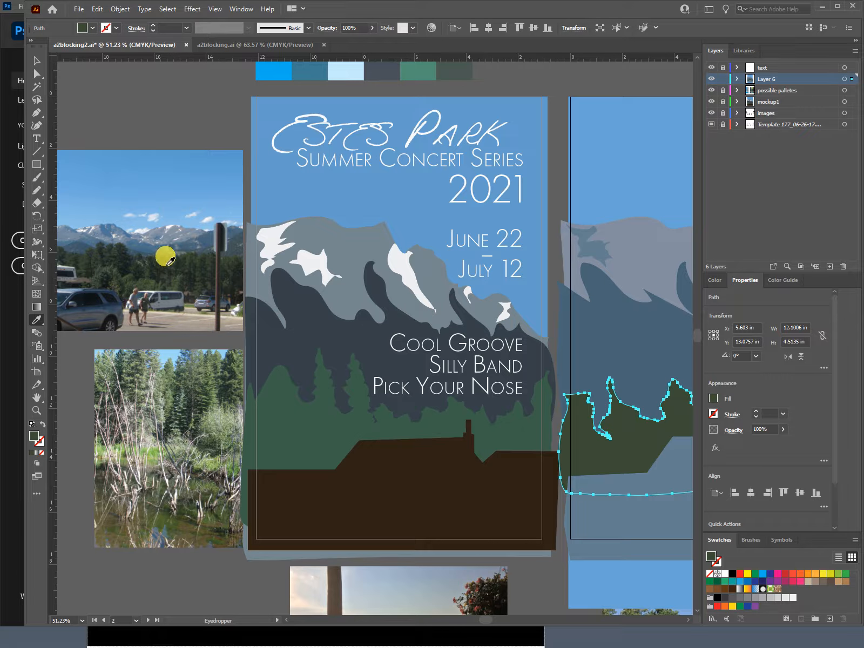
Fill the foreground building silhouette with the dark olive-brown sampled from the parking-lot photo, and deselect it
{"action": "key", "text": "v"}
{"action": "left_click", "coordinate": [663, 477]}
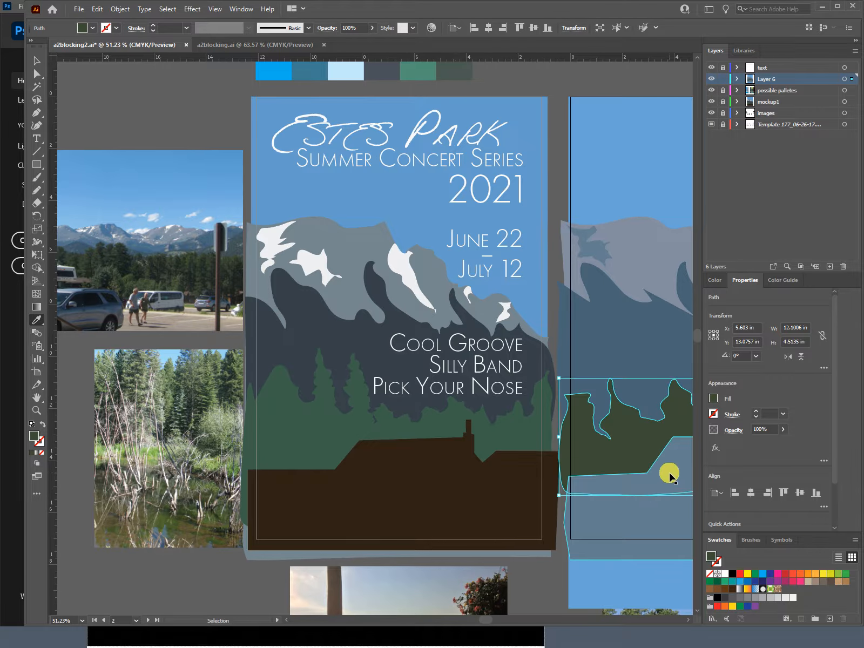
{"action": "left_click", "coordinate": [666, 479]}
{"action": "key", "text": "i"}
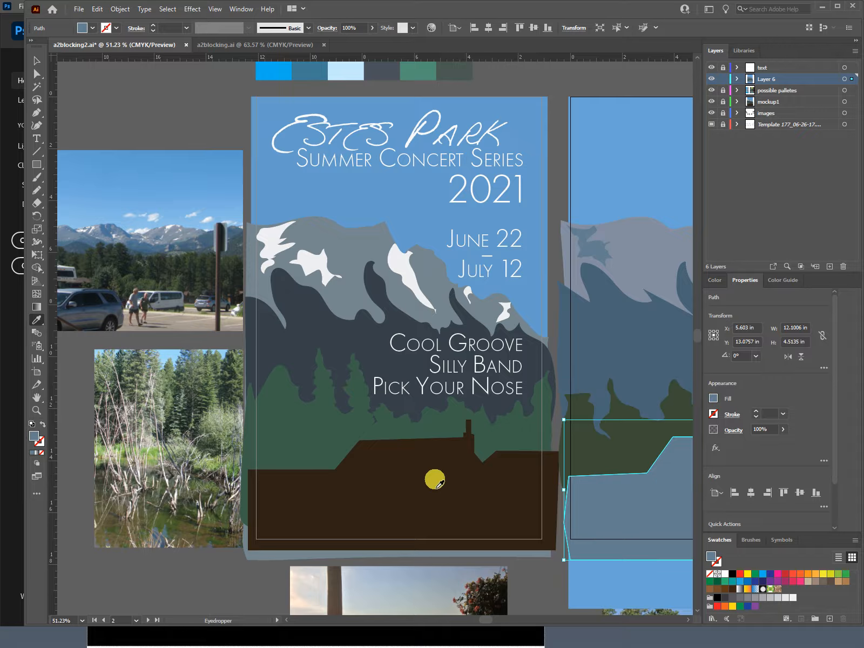
{"action": "left_click", "coordinate": [241, 293]}
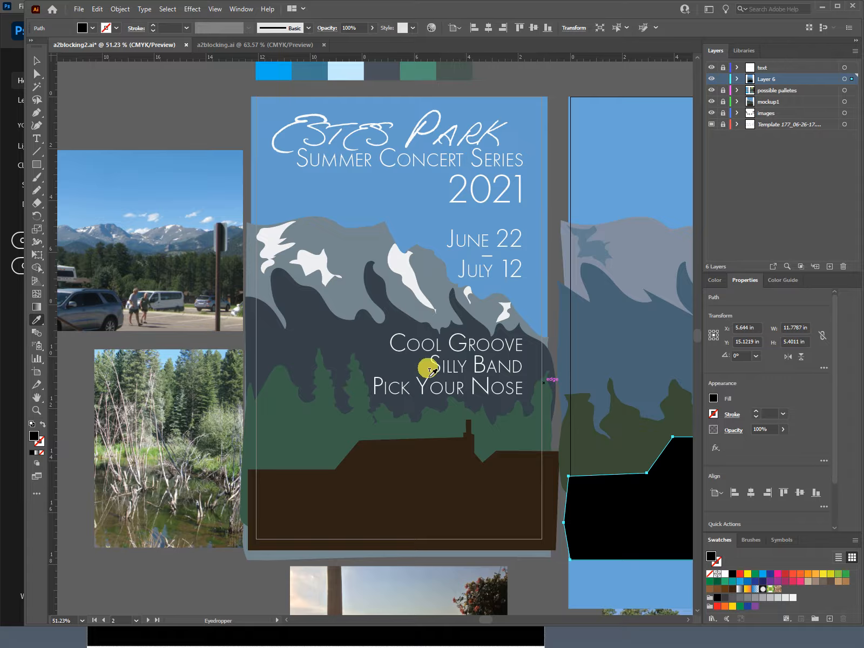
{"action": "left_click", "coordinate": [235, 303]}
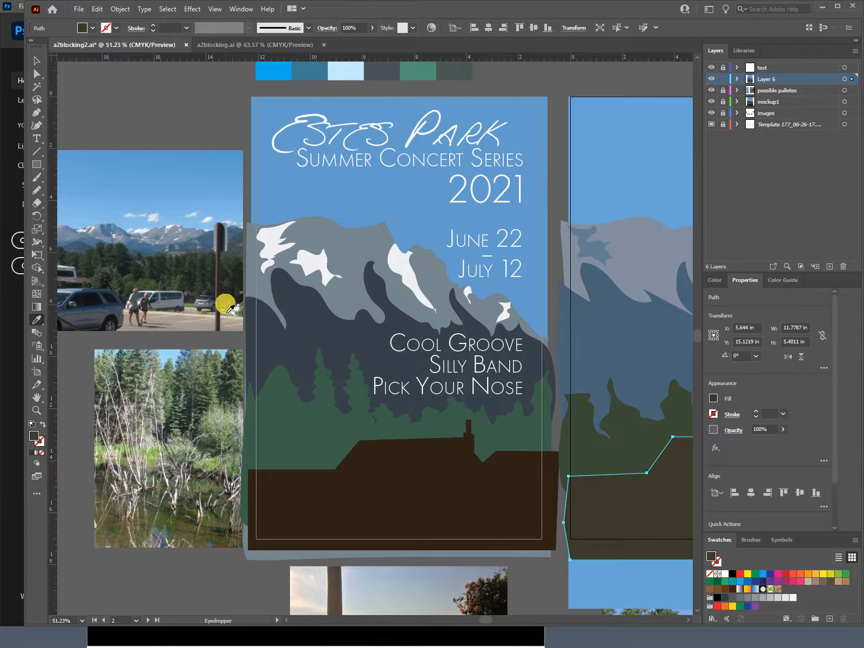
{"action": "left_click_drag", "start_coordinate": [646, 327], "coordinate": [315, 300]}
{"action": "left_click", "coordinate": [569, 279], "text": "ctrl"}
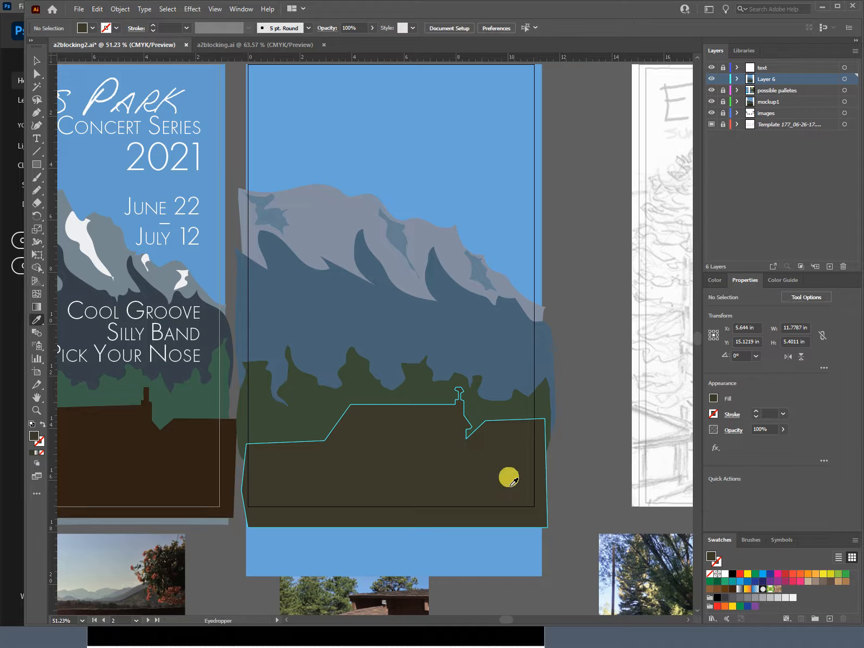
{"action": "left_click", "coordinate": [509, 478]}
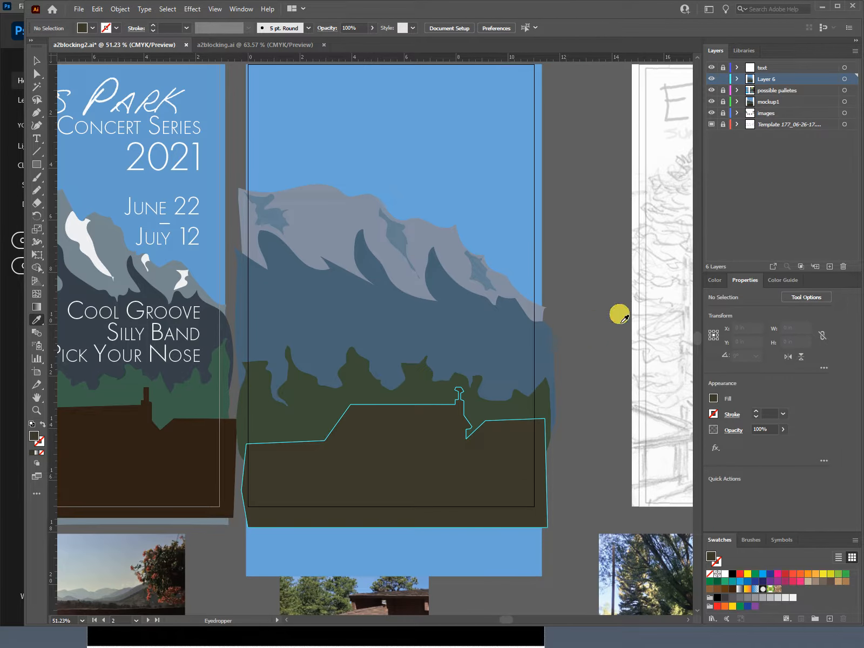
{"action": "left_click", "coordinate": [589, 283], "text": "ctrl"}
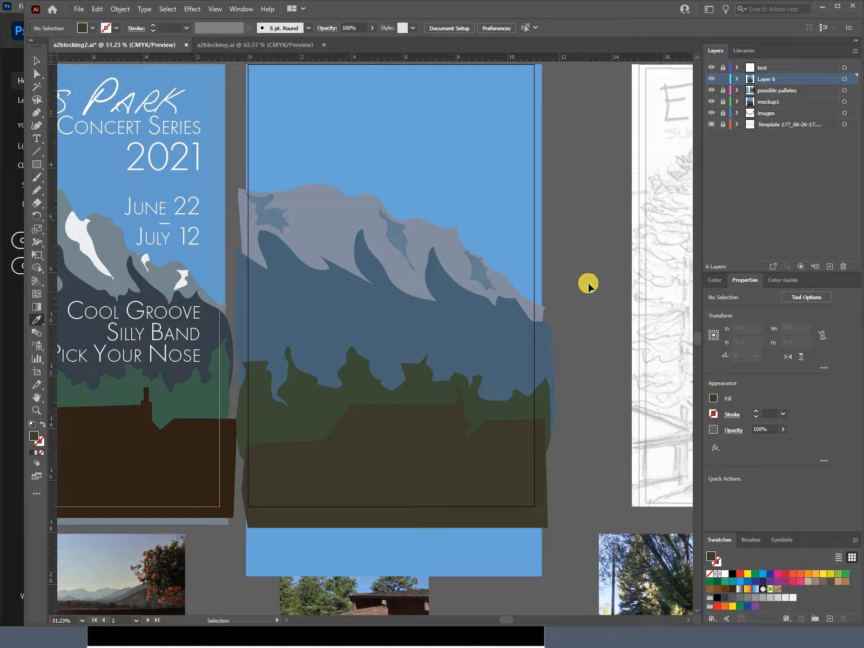
Shorten the sky background rectangle from its lower edge to about 17.36 in high, ending just below the artboard, and deselect it
{"action": "left_click_drag", "start_coordinate": [573, 274], "coordinate": [612, 310]}
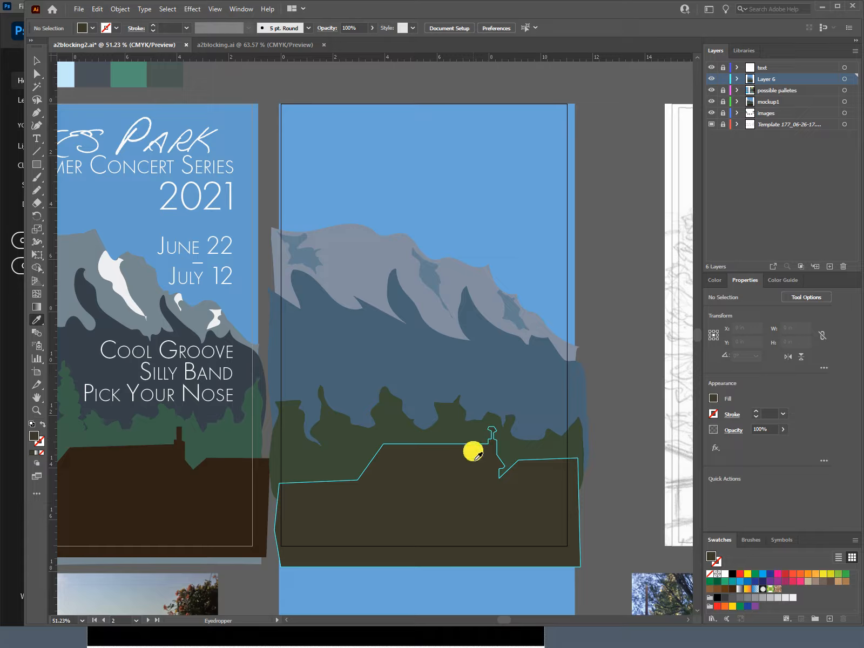
{"action": "left_click", "coordinate": [38, 62]}
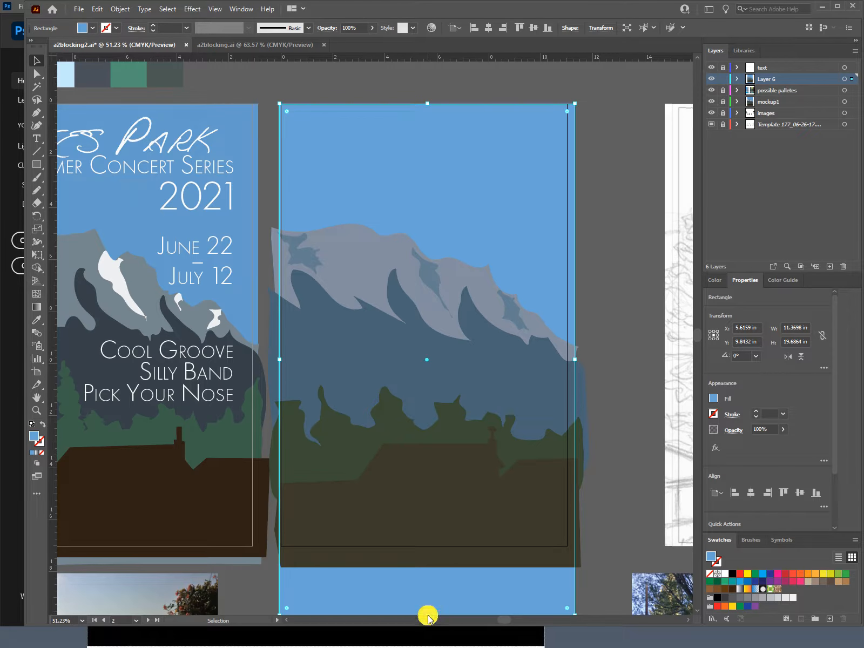
{"action": "left_click_drag", "start_coordinate": [624, 553], "coordinate": [622, 507]}
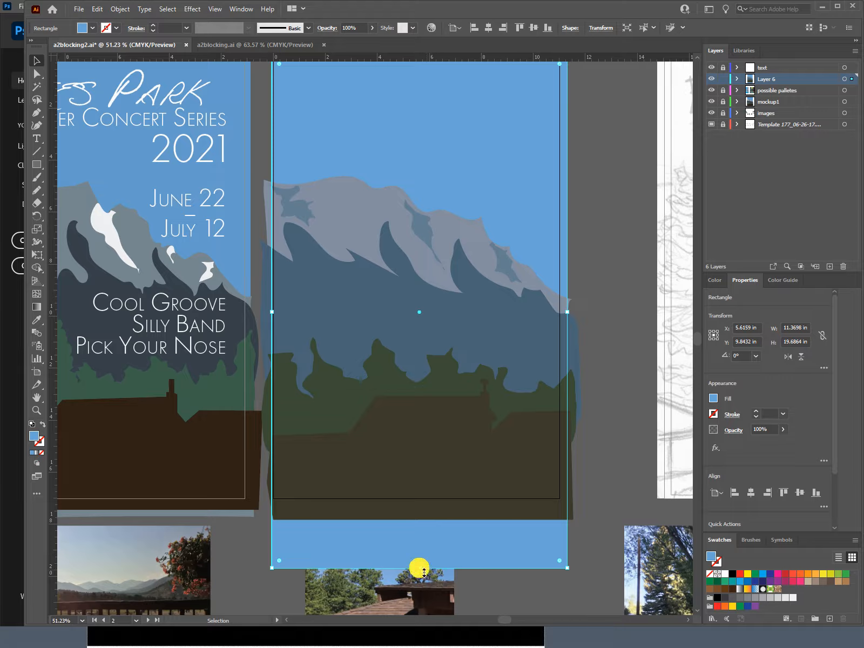
{"action": "left_click_drag", "start_coordinate": [419, 567], "coordinate": [419, 507]}
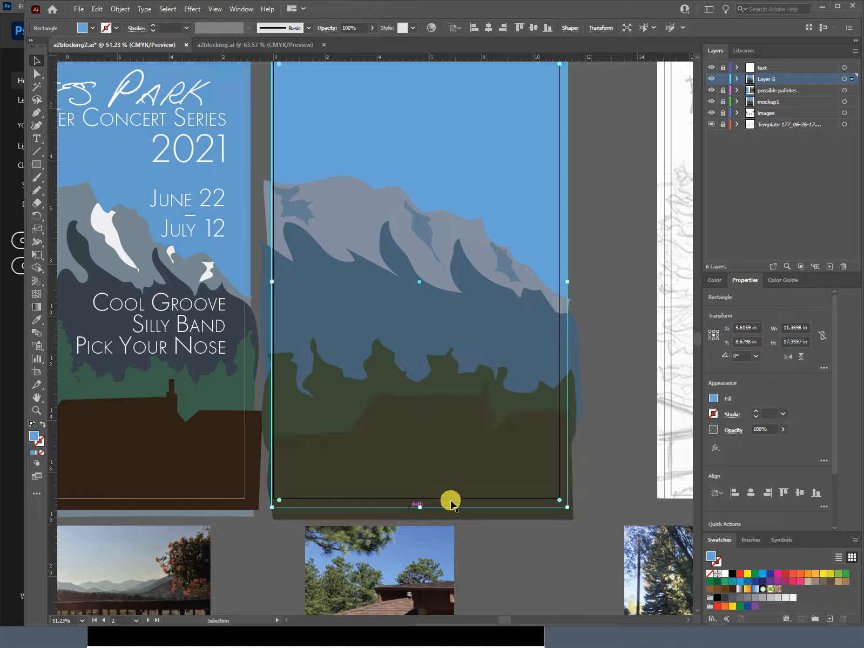
{"action": "left_click", "coordinate": [627, 371]}
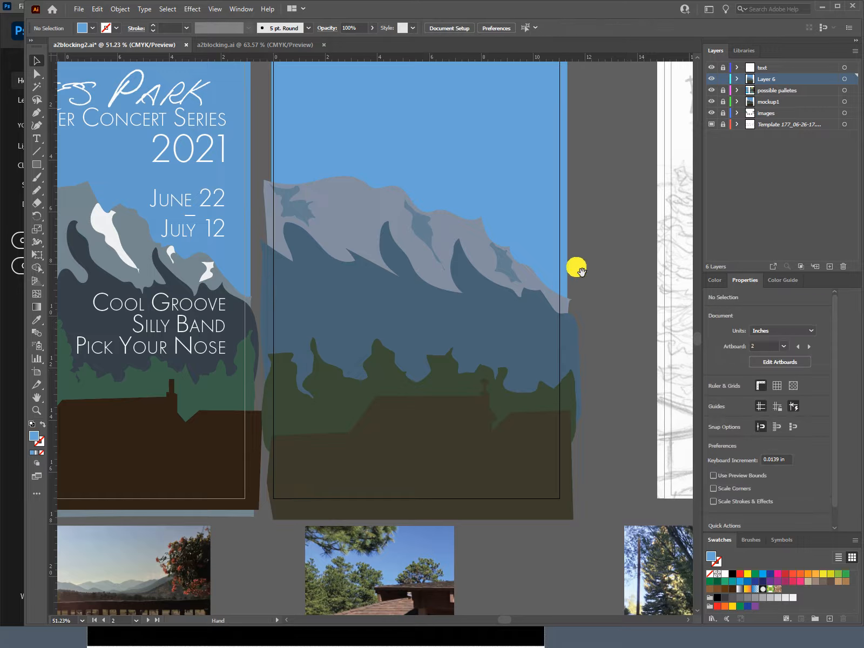
Try to recolor the second artboard's newly filled shapes with the Color Theme Picker, sampling the parking-lot mountain photo
{"action": "left_click_drag", "start_coordinate": [599, 249], "coordinate": [628, 298]}
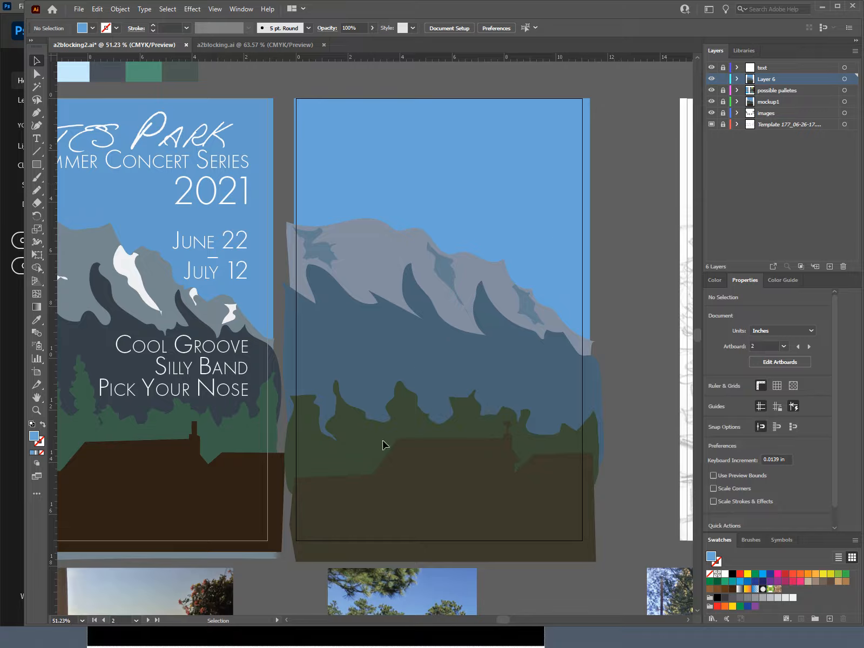
{"action": "left_click", "coordinate": [367, 503]}
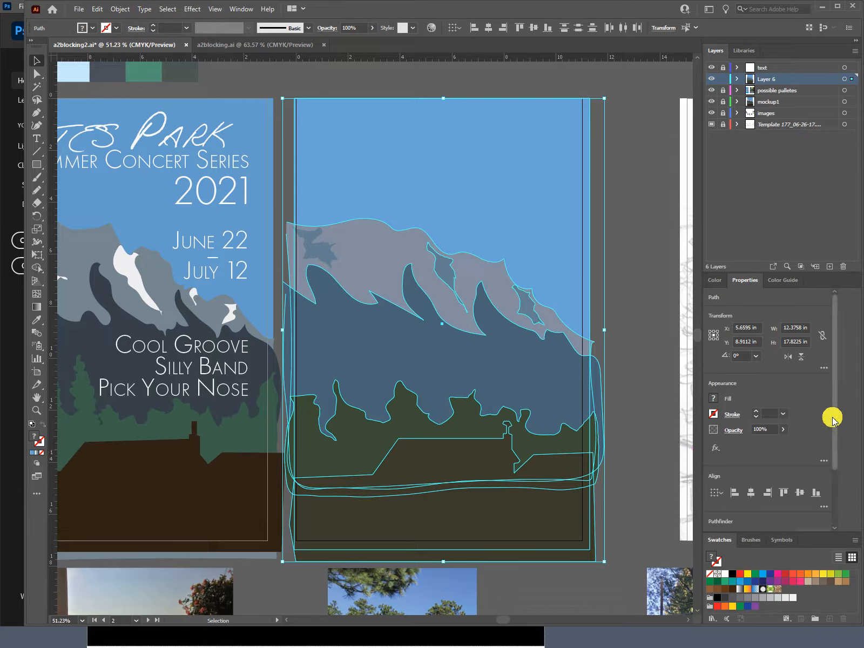
{"action": "left_click_drag", "start_coordinate": [834, 424], "coordinate": [834, 492]}
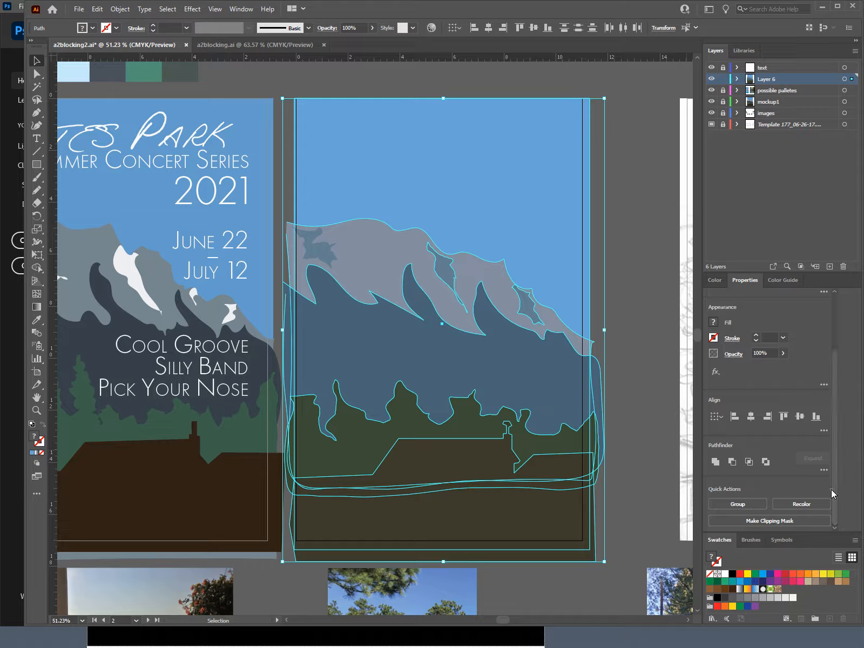
{"action": "left_click", "coordinate": [814, 503]}
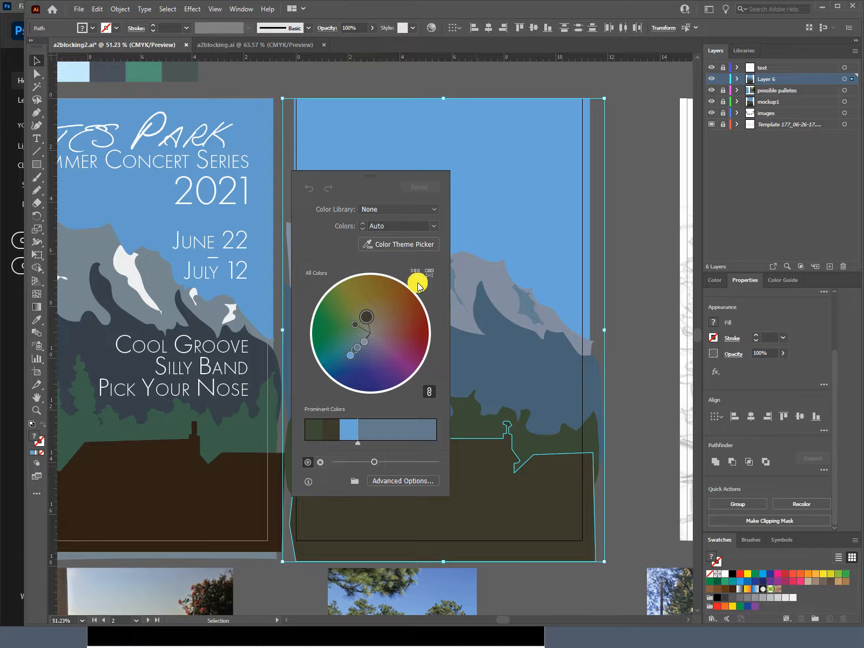
{"action": "left_click", "coordinate": [403, 244]}
{"action": "left_click", "coordinate": [146, 285]}
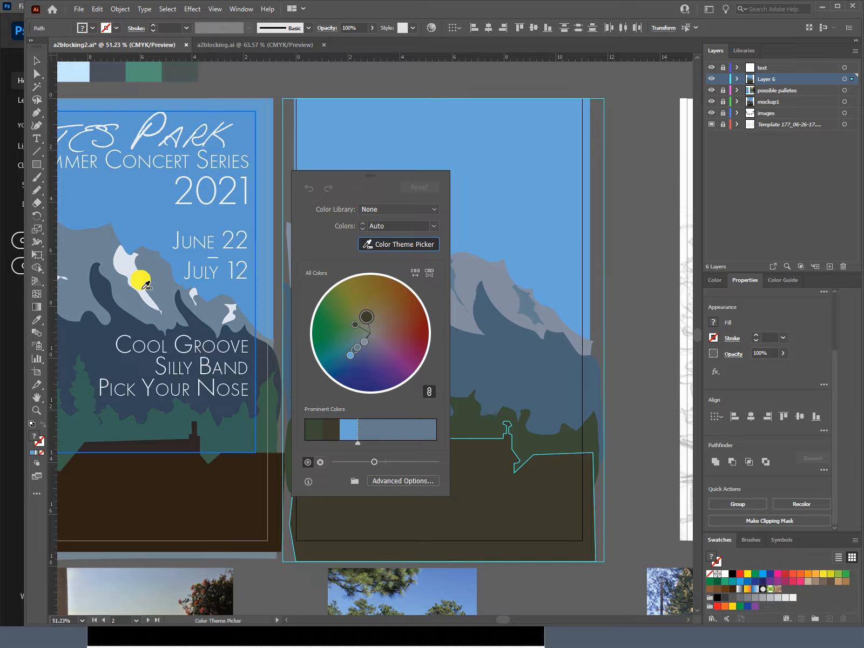
{"action": "left_click_drag", "start_coordinate": [145, 285], "coordinate": [350, 277]}
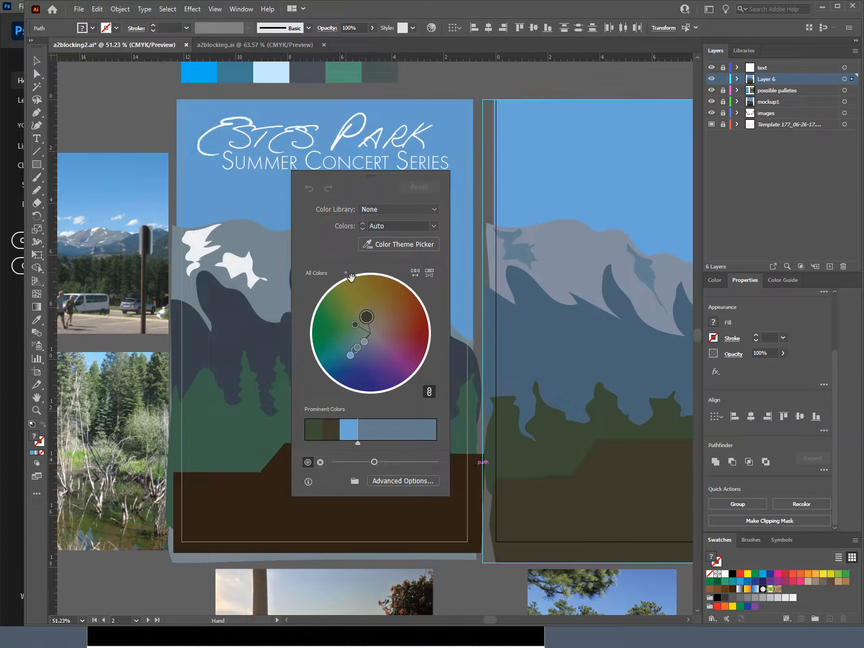
{"action": "left_click", "coordinate": [113, 197]}
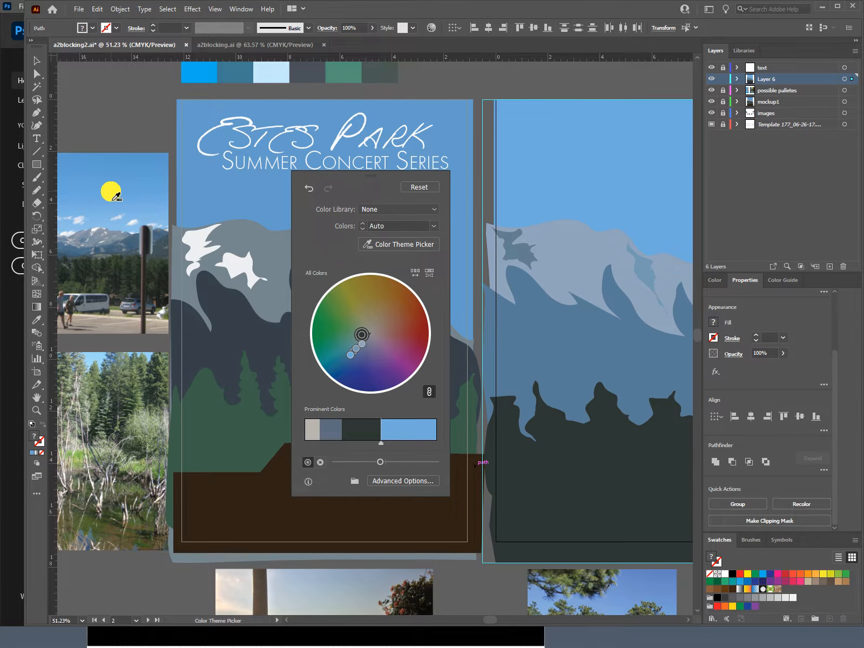
{"action": "left_click", "coordinate": [113, 197]}
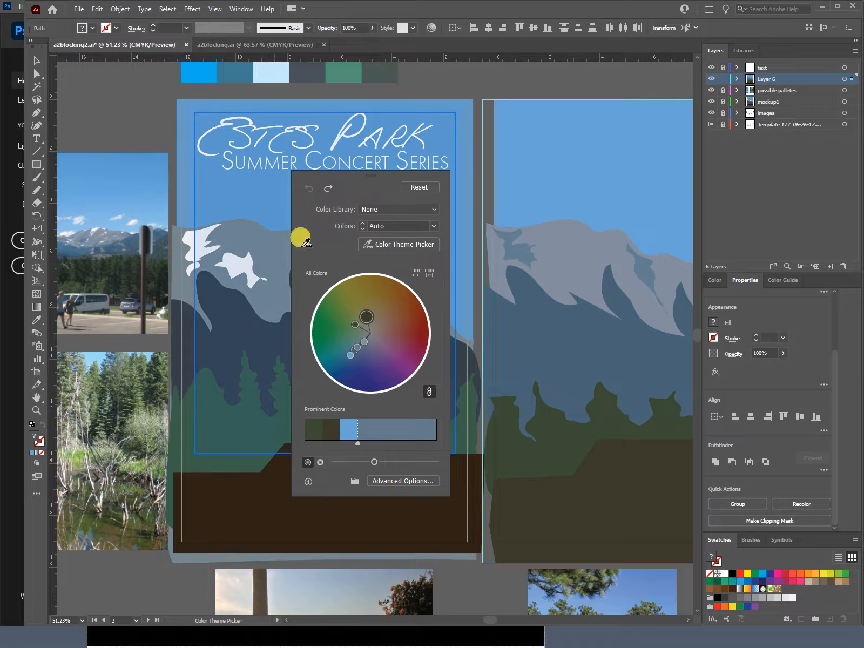
{"action": "left_click", "coordinate": [403, 245]}
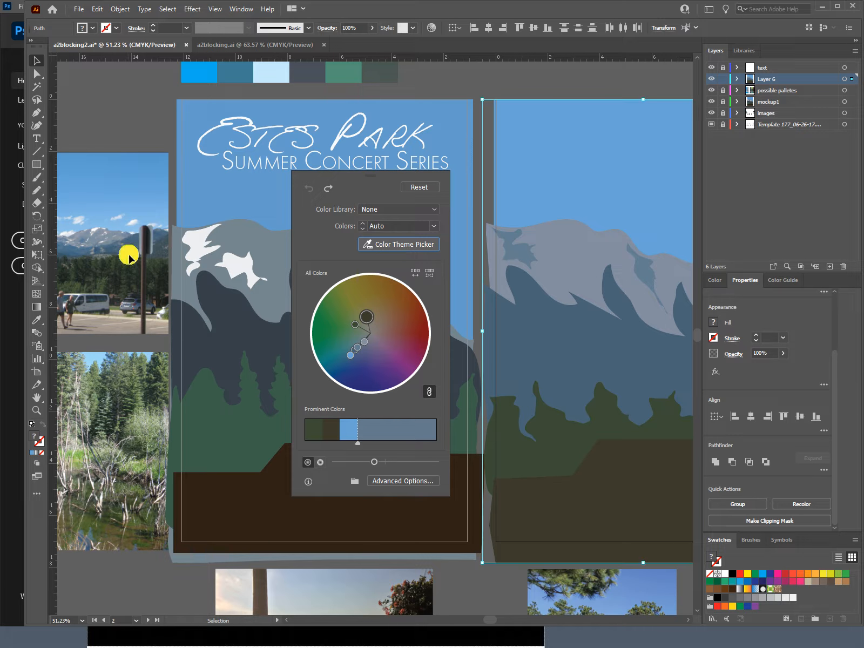
{"action": "left_click", "coordinate": [119, 190]}
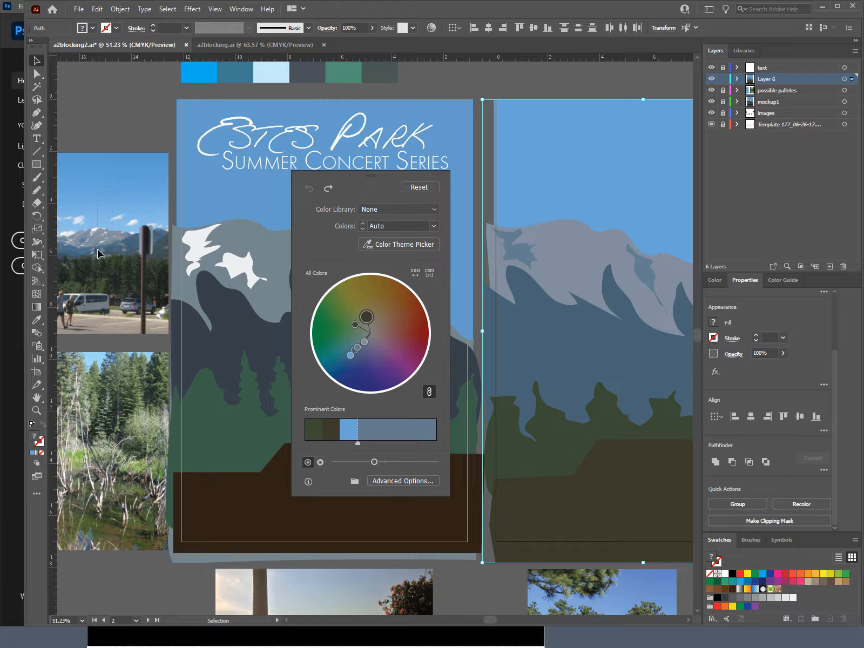
{"action": "left_click", "coordinate": [314, 225]}
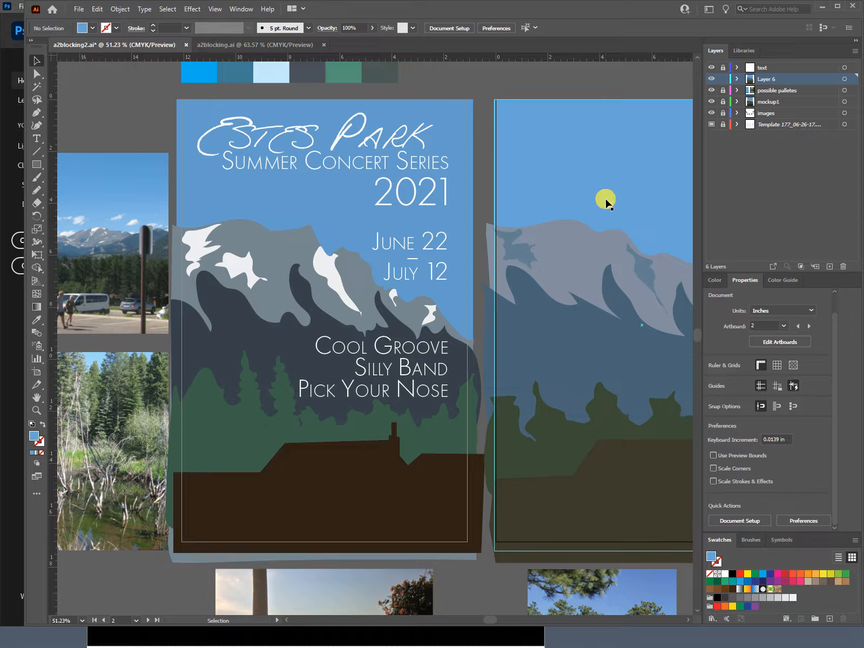
Select all the landscape shapes on the second artboard and start recoloring them with the Color Theme Picker
{"action": "left_click_drag", "start_coordinate": [512, 76], "coordinate": [589, 219]}
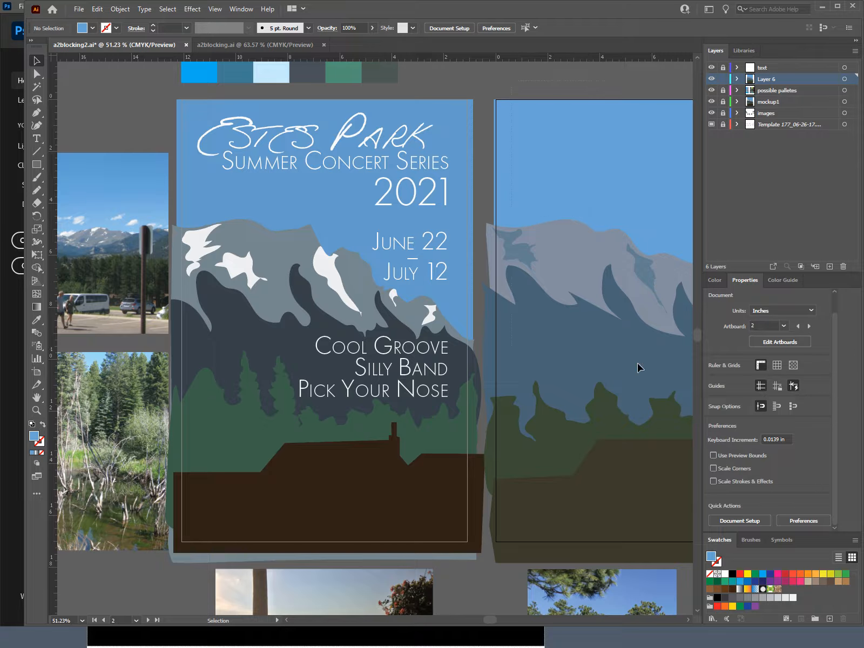
{"action": "left_click_drag", "start_coordinate": [670, 503], "coordinate": [496, 506]}
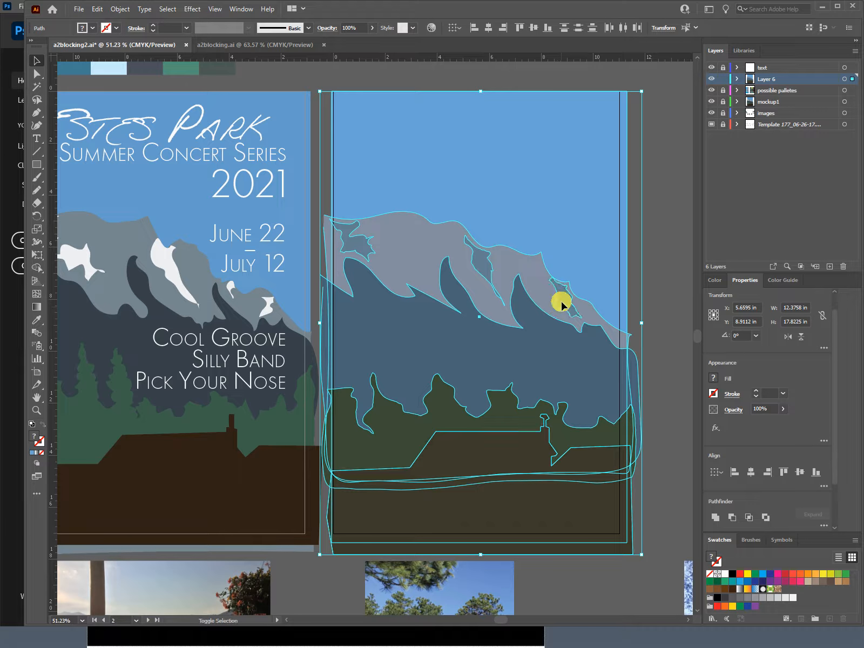
{"action": "key", "text": "ctrl+minus"}
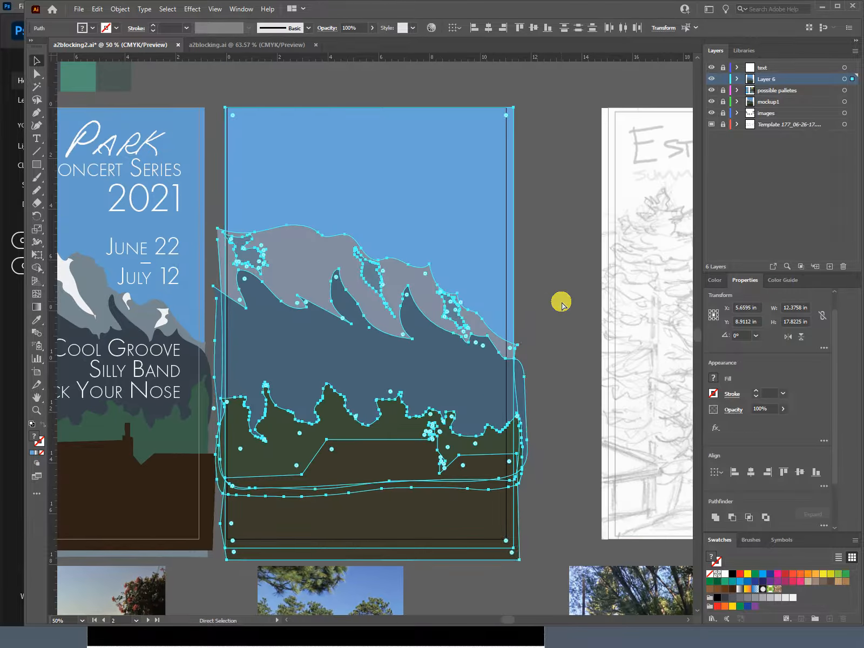
{"action": "key", "text": "a"}
{"action": "key", "text": "ctrl+minus"}
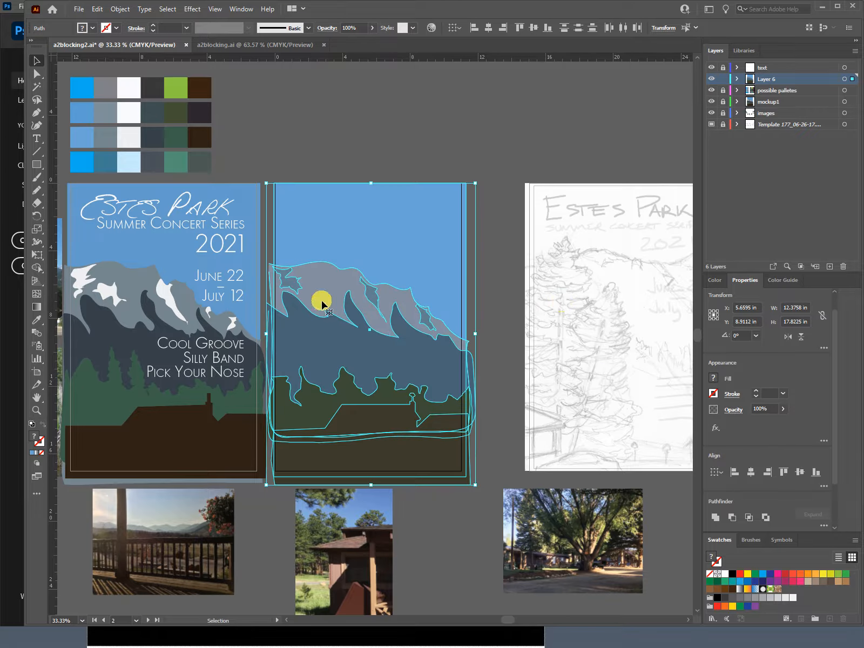
{"action": "left_click_drag", "start_coordinate": [258, 320], "coordinate": [442, 317]}
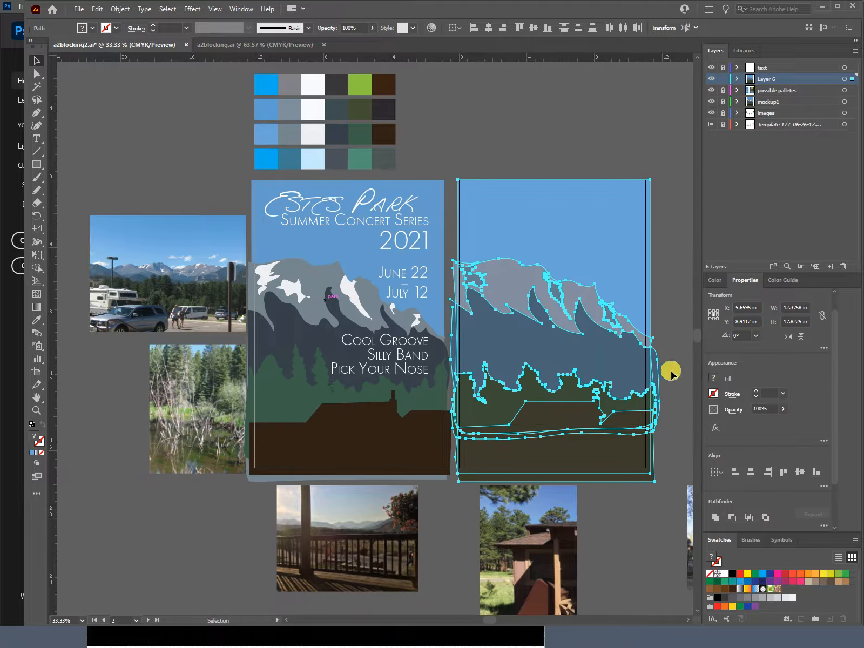
{"action": "key", "text": "v"}
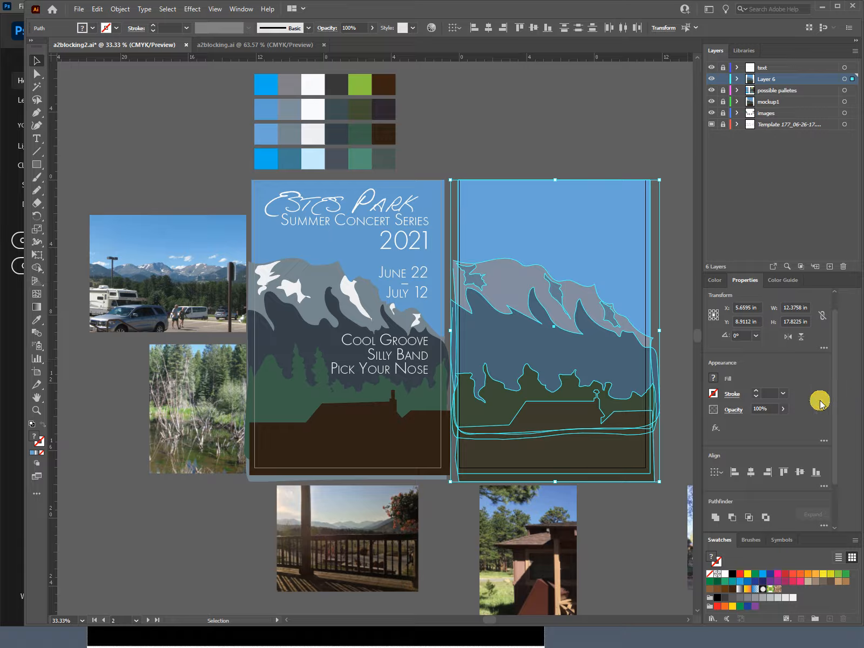
{"action": "scroll", "coordinate": [834, 409], "scroll_direction": "down", "scroll_amount": 2}
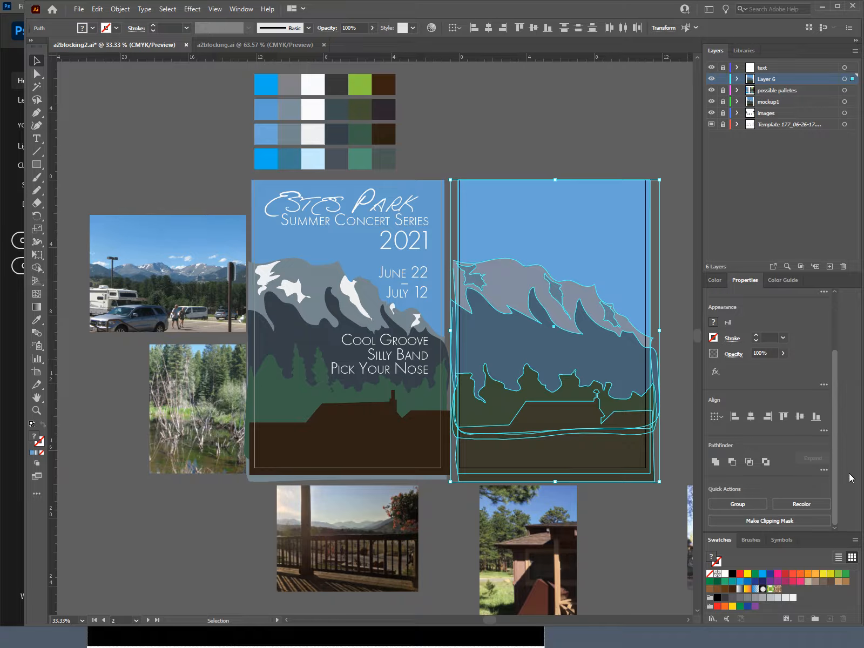
{"action": "left_click", "coordinate": [818, 506]}
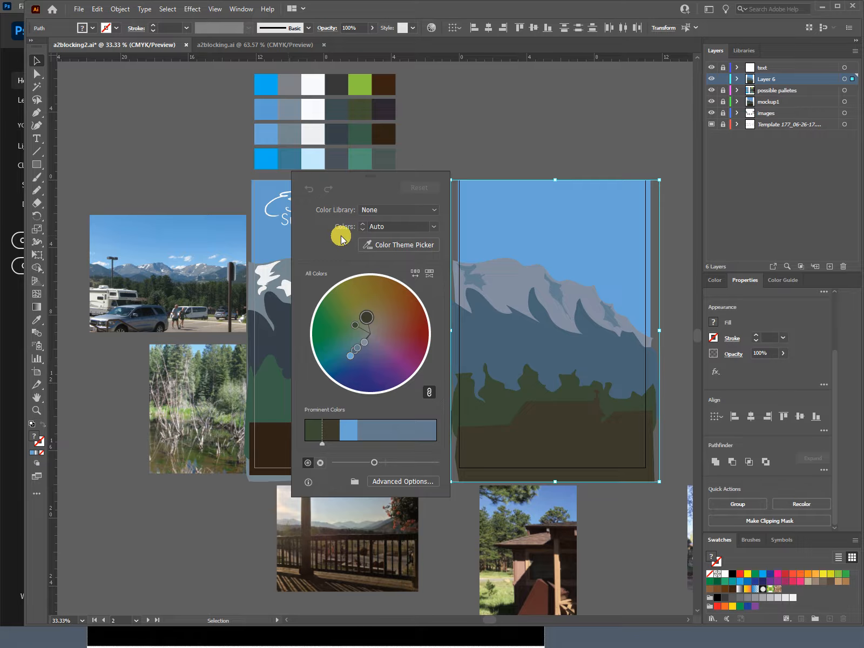
{"action": "left_click", "coordinate": [382, 245]}
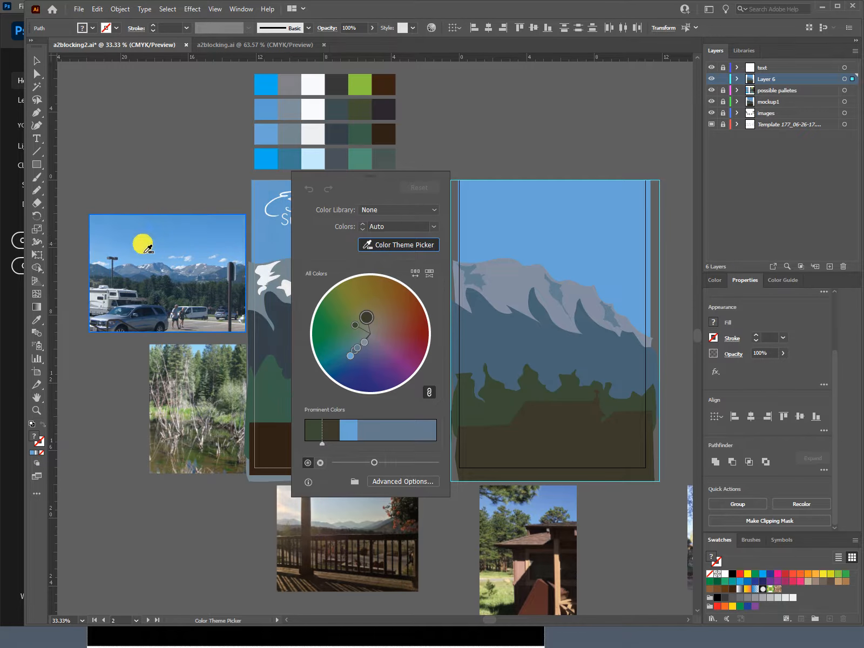
Try recoloring the shapes from lassoed areas of the parking-lot photo and from the whole porch-railing photo
{"action": "left_click", "coordinate": [203, 251]}
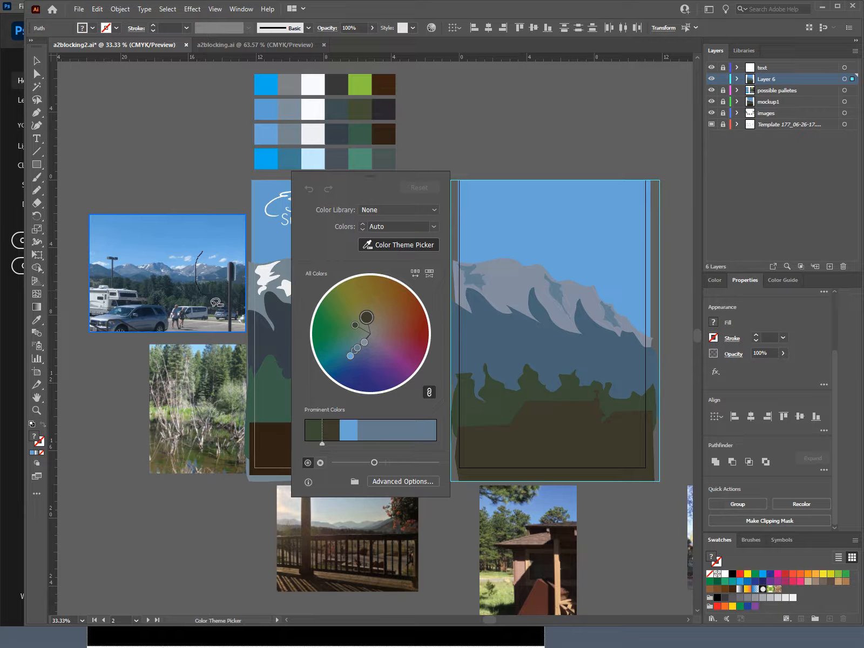
{"action": "left_click", "coordinate": [210, 258]}
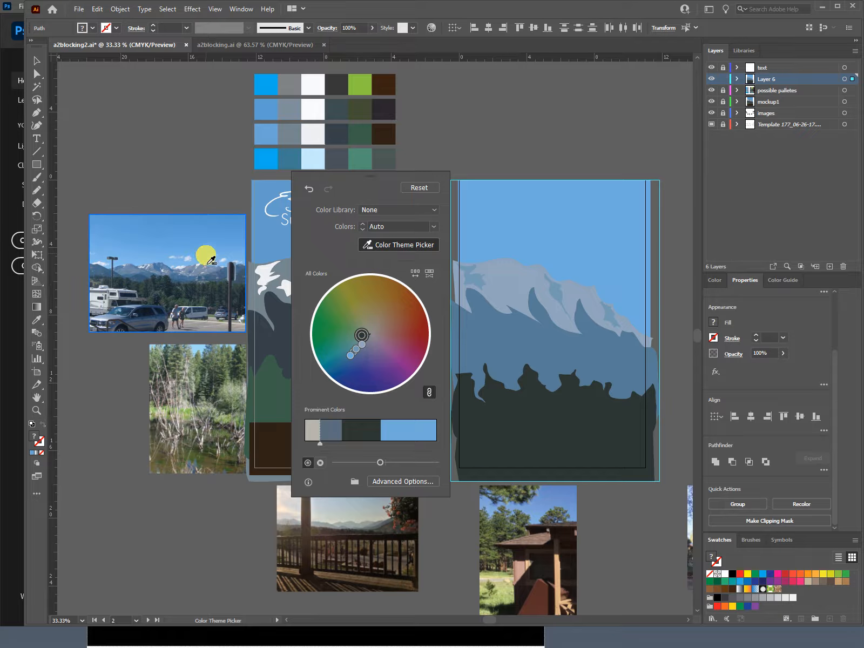
{"action": "left_click_drag", "start_coordinate": [167, 246], "coordinate": [155, 262]}
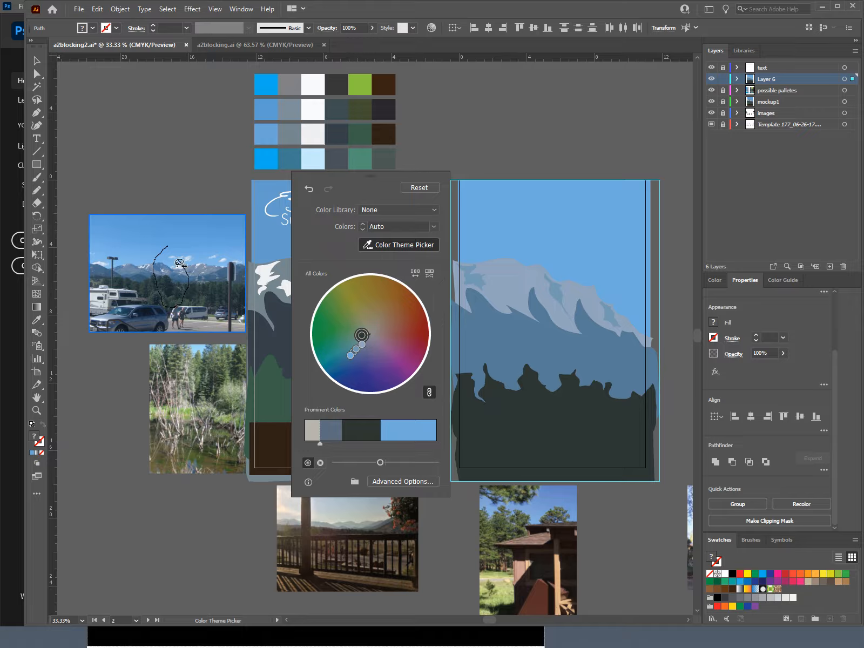
{"action": "left_click_drag", "start_coordinate": [167, 250], "coordinate": [167, 249]}
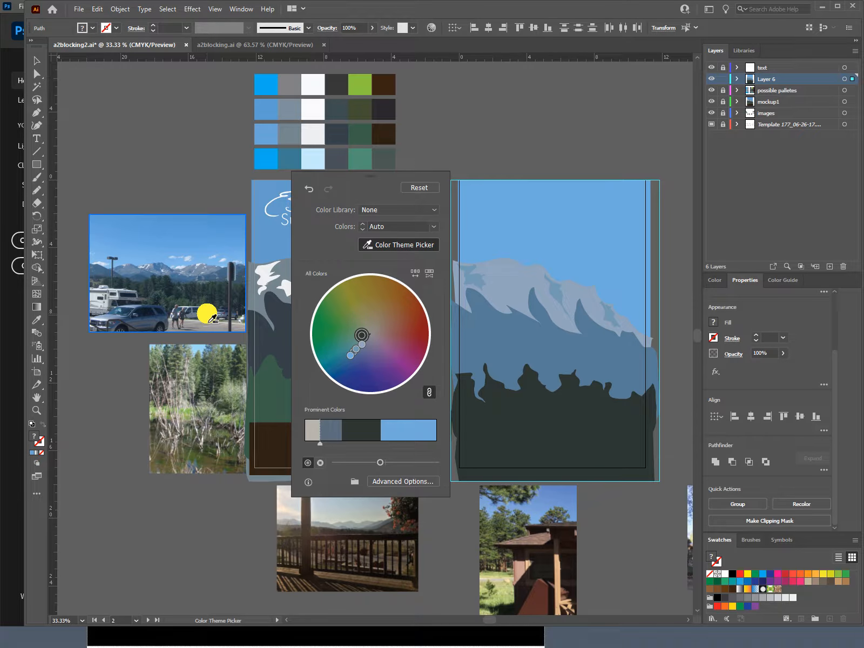
{"action": "left_click", "coordinate": [350, 509]}
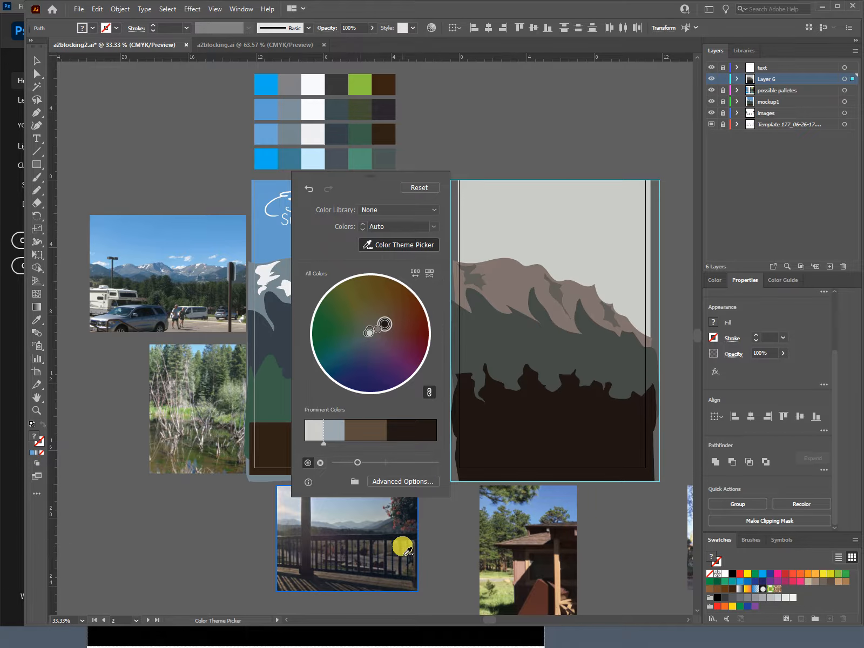
Recolor the shapes from the wooden cabin photo, widening the blue and narrowing the dark brown in the prominent colors, and close the recoloring
{"action": "left_click", "coordinate": [554, 505]}
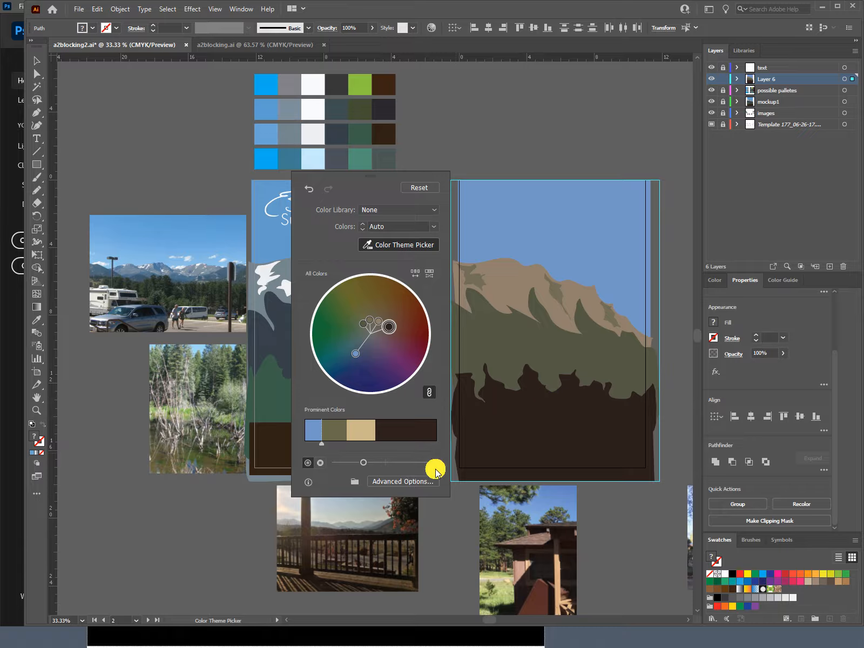
{"action": "mouse_move", "coordinate": [375, 435]}
{"action": "left_mouse_down"}
{"action": "mouse_move", "coordinate": [399, 434]}
{"action": "mouse_move", "coordinate": [340, 432]}
{"action": "mouse_move", "coordinate": [403, 433]}
{"action": "left_mouse_up"}
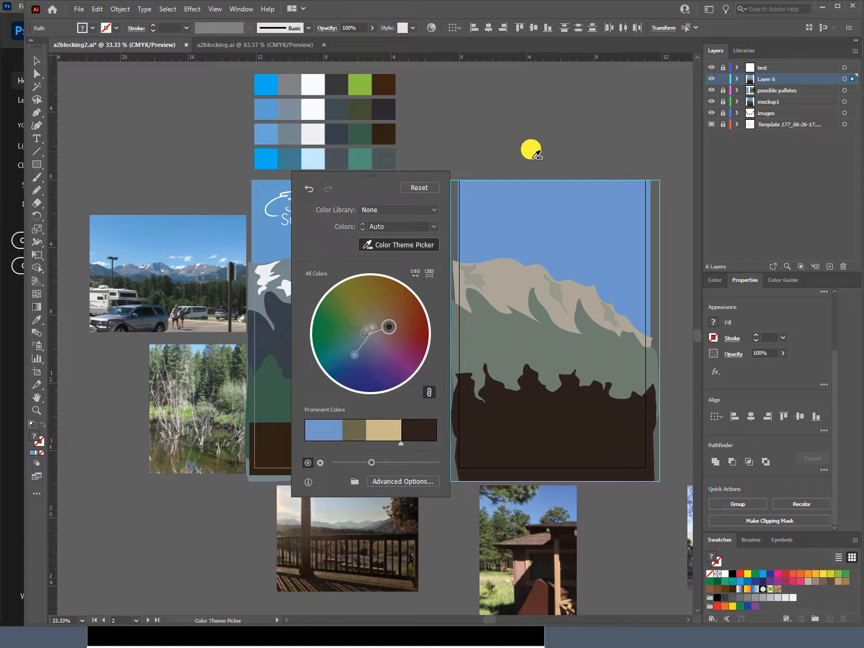
{"action": "left_click", "coordinate": [532, 152]}
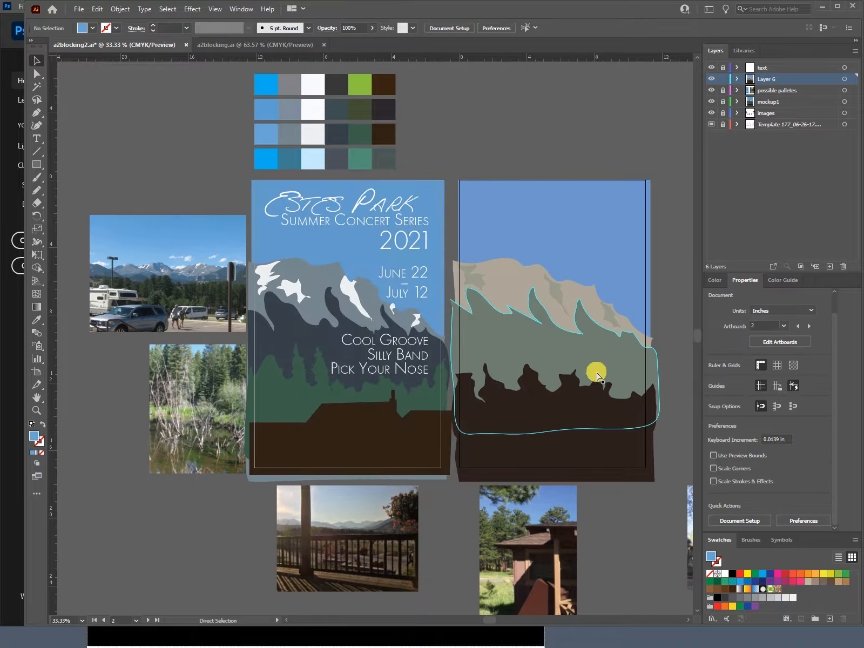
Fill the second artboard's tree-line silhouette with the dark green from the third palette row, and deselect it
{"action": "left_click", "coordinate": [564, 398]}
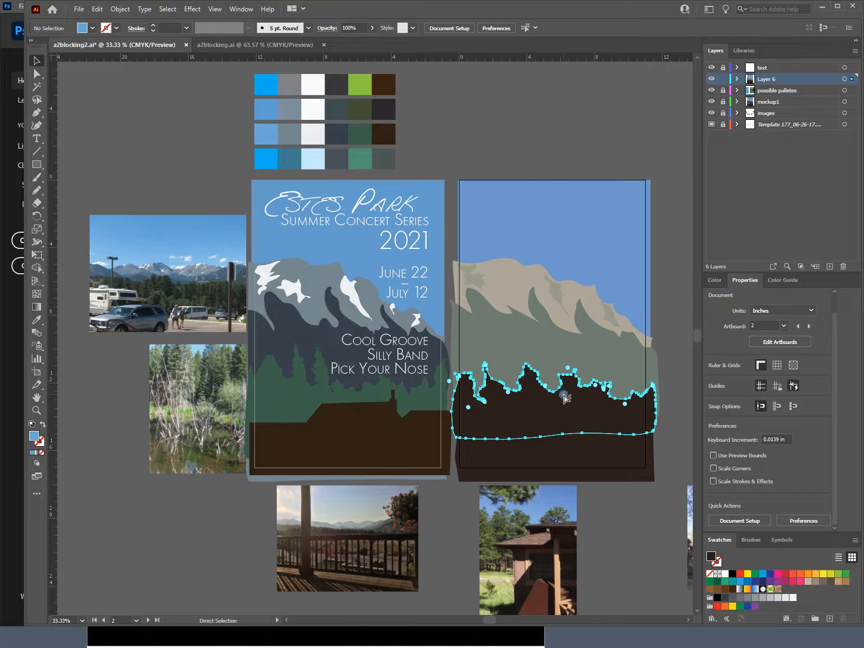
{"action": "key", "text": "v"}
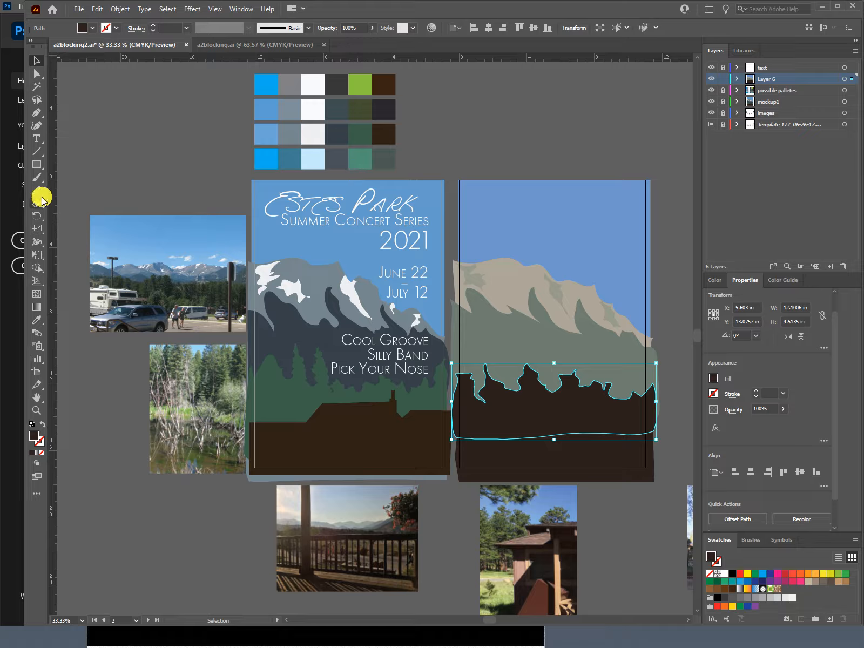
{"action": "left_click", "coordinate": [37, 319]}
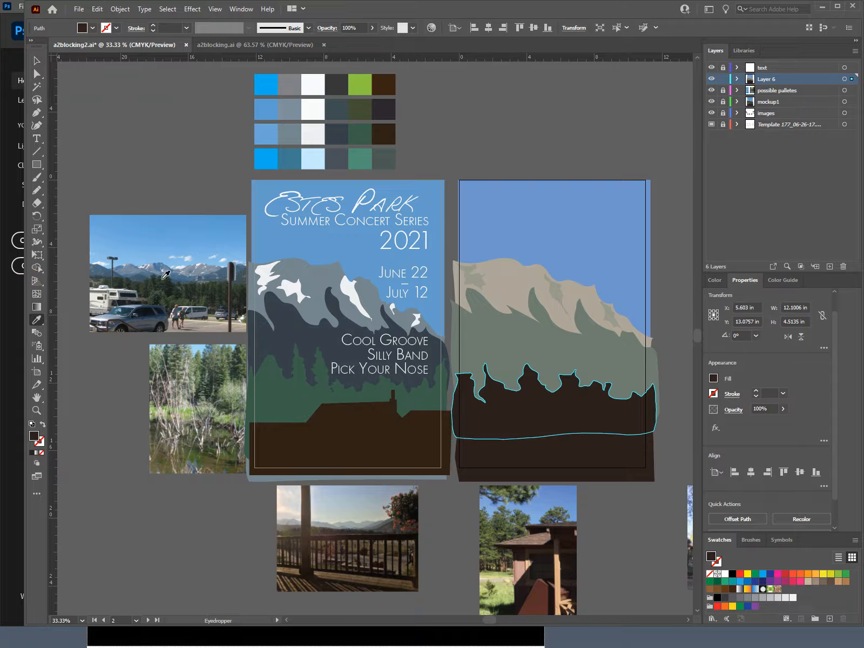
{"action": "left_click", "coordinate": [364, 142]}
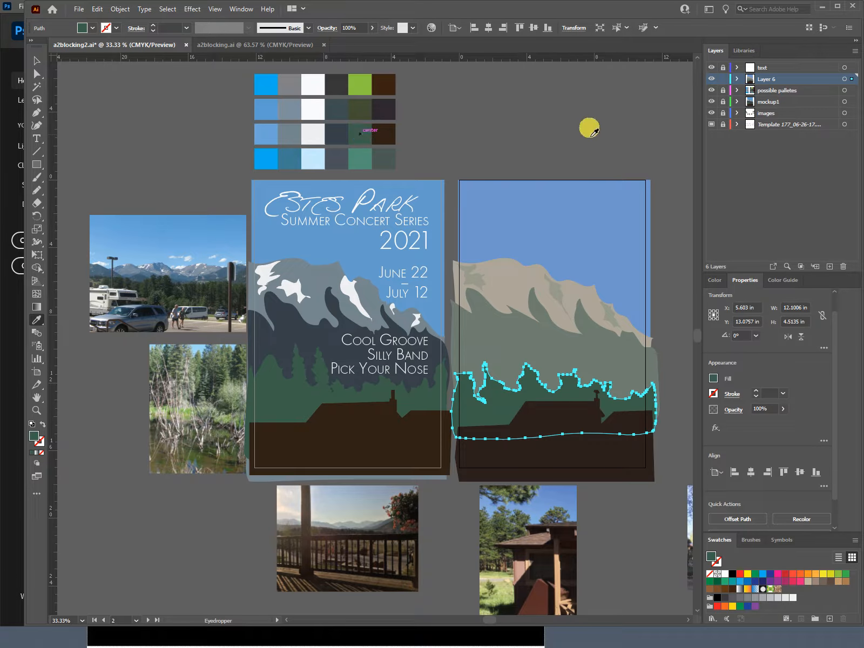
{"action": "key", "text": "v"}
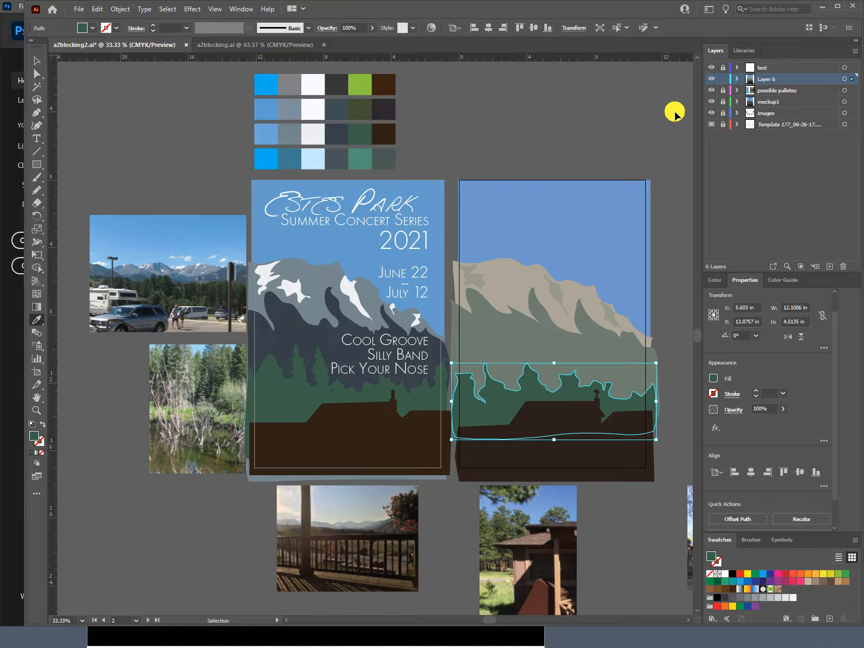
{"action": "left_click", "coordinate": [675, 113]}
{"action": "key", "text": "i"}
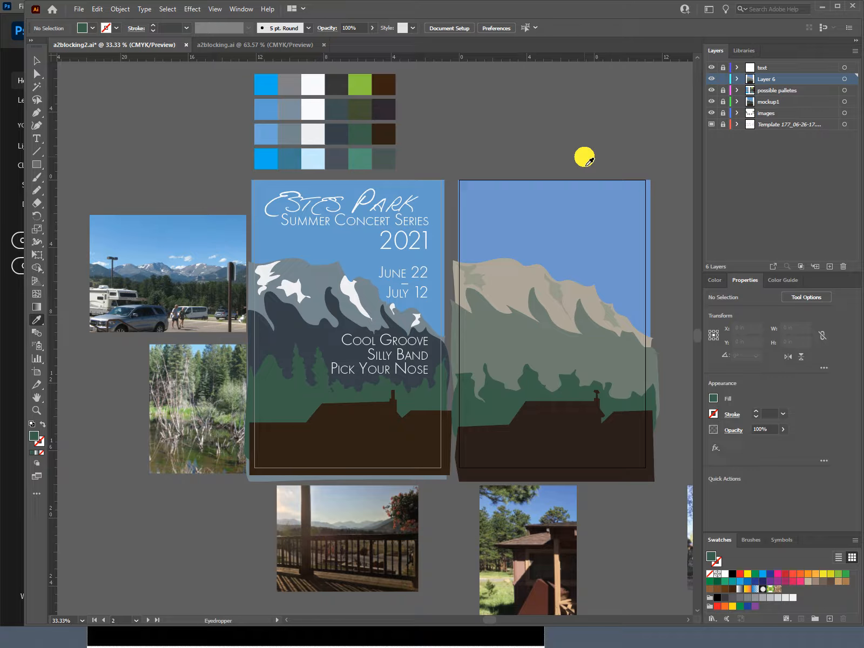